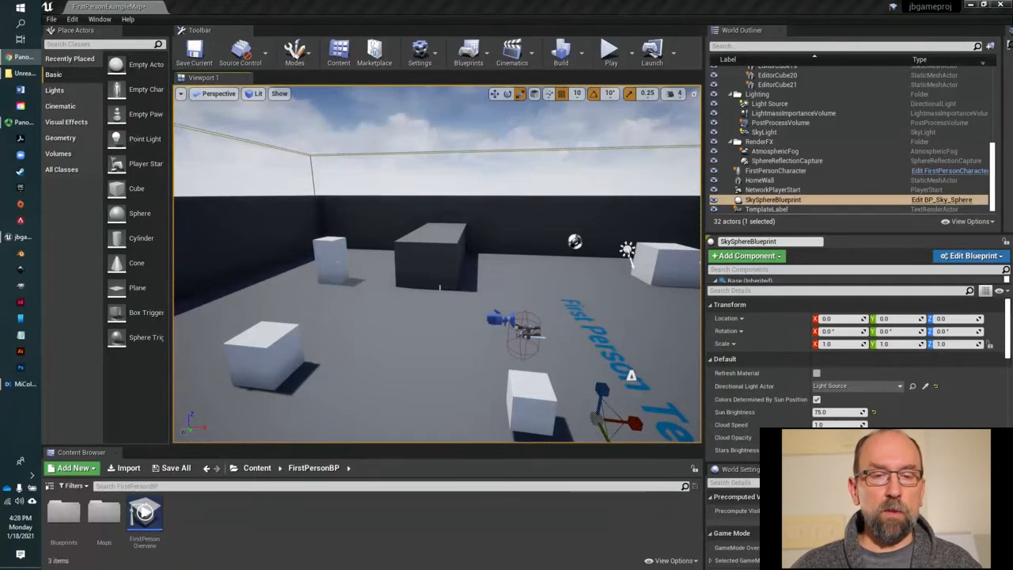
- Start a new project in the Games category using the Blank template and advance to its project settings
right_drag(437, 273, 613, 331)
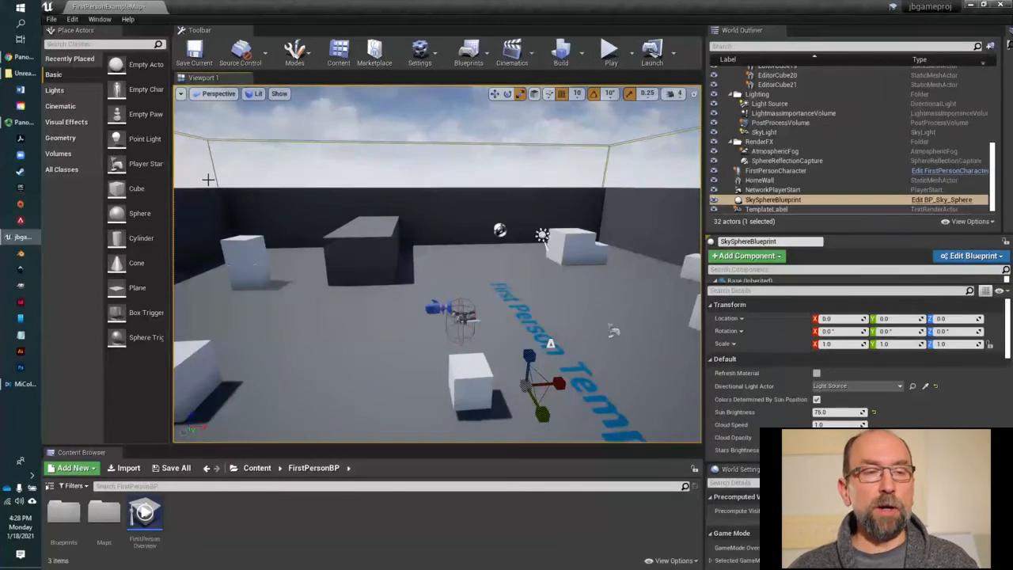
click(52, 19)
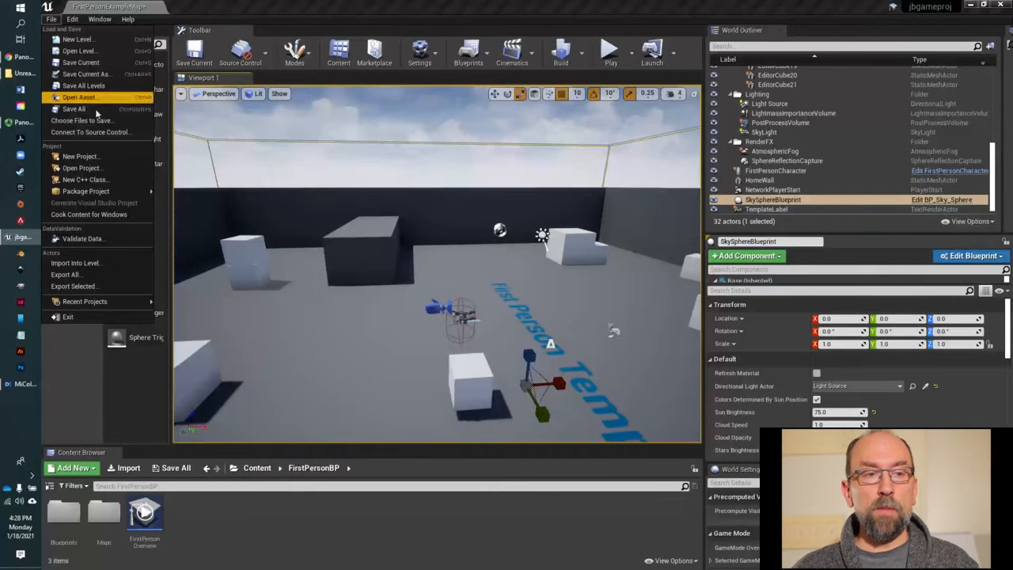
click(78, 158)
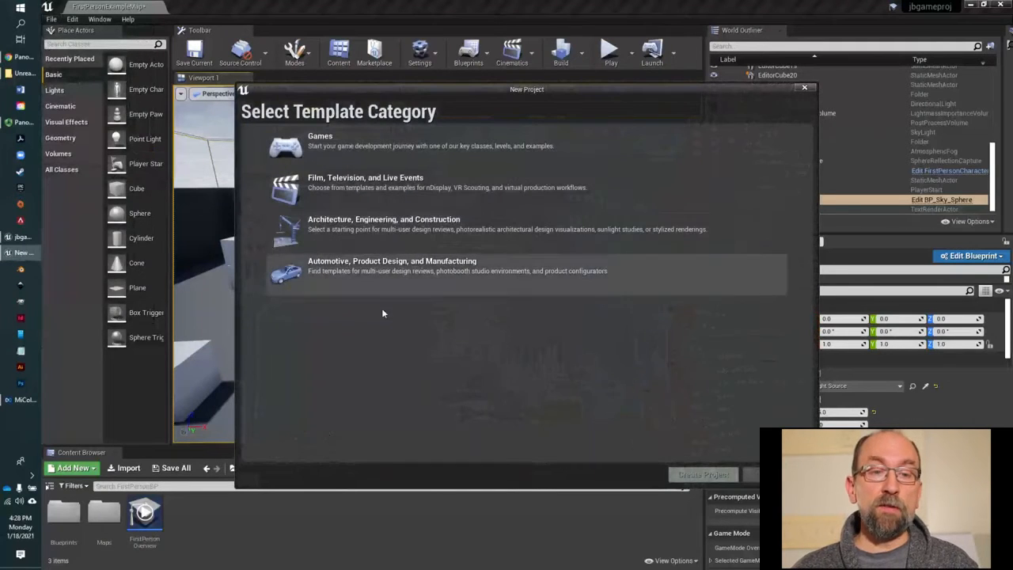
drag(451, 91, 431, 127)
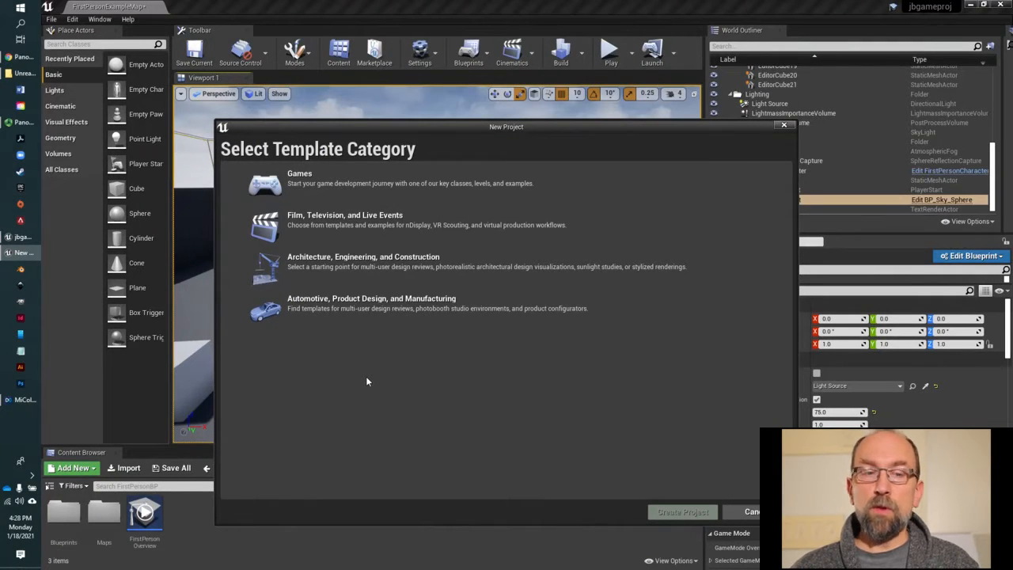
click(340, 196)
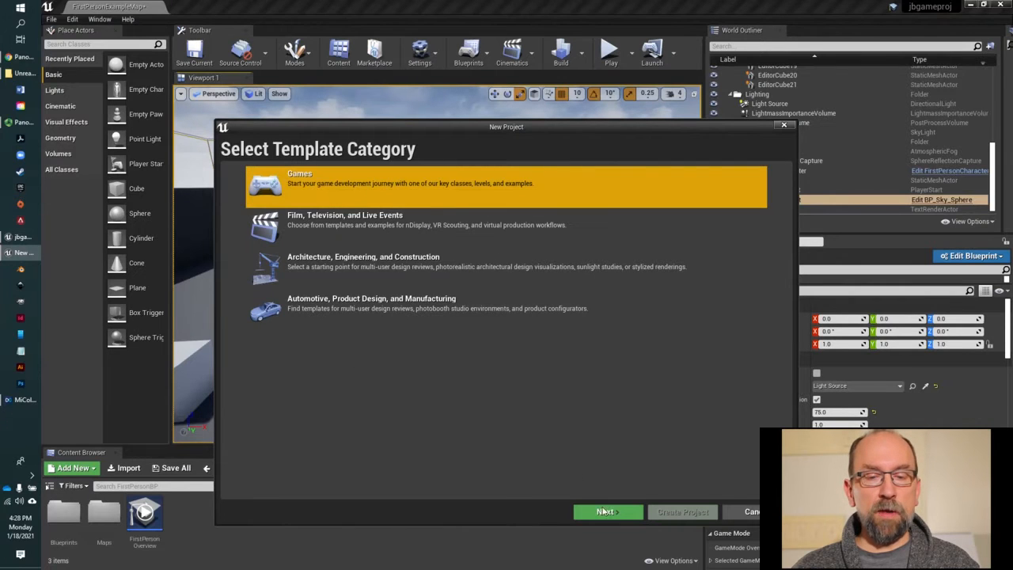
click(606, 511)
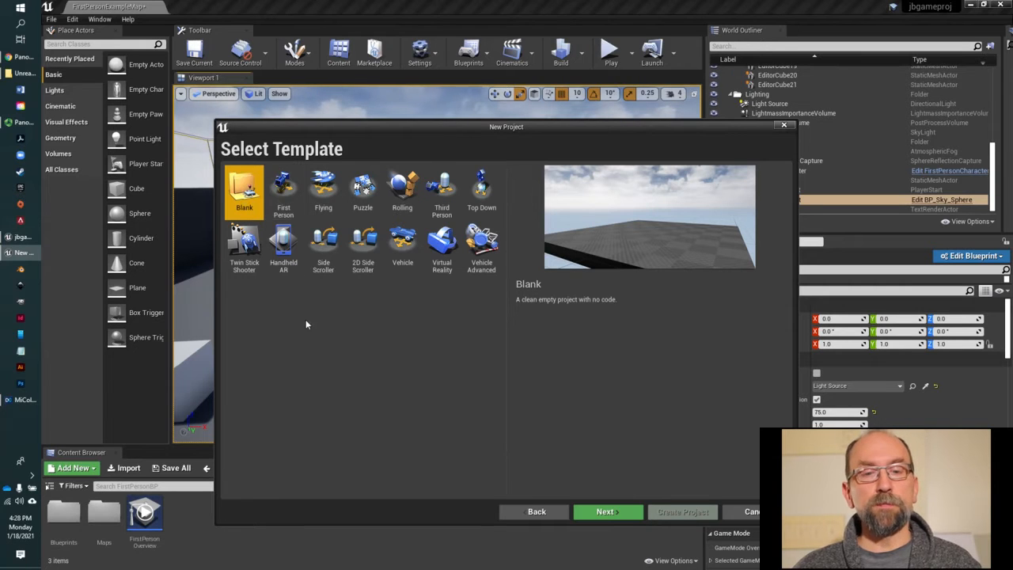
click(625, 512)
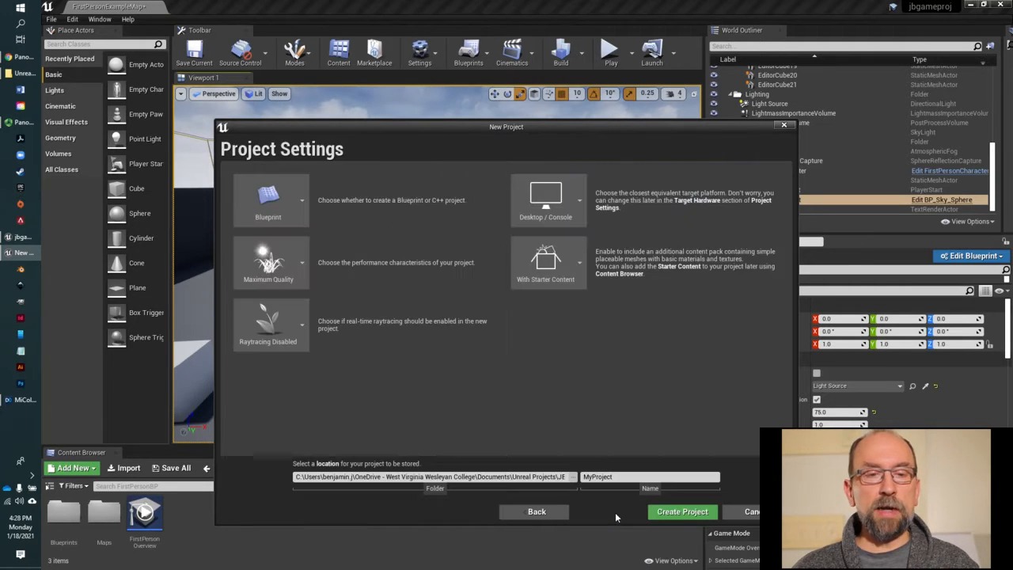
- Confirm the existing project folder as the location, name the project jbblank and create it with starter content
click(572, 476)
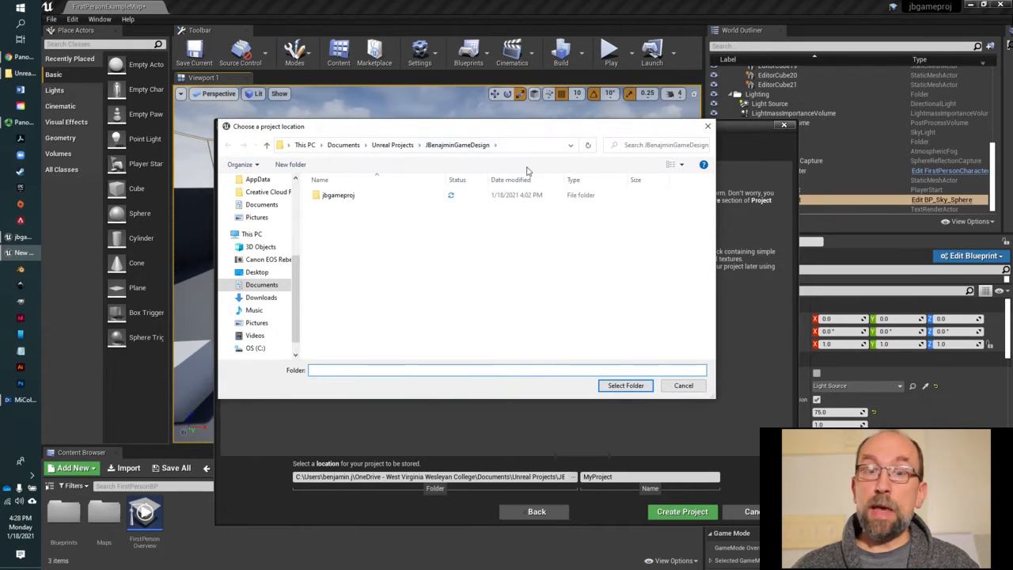
click(626, 386)
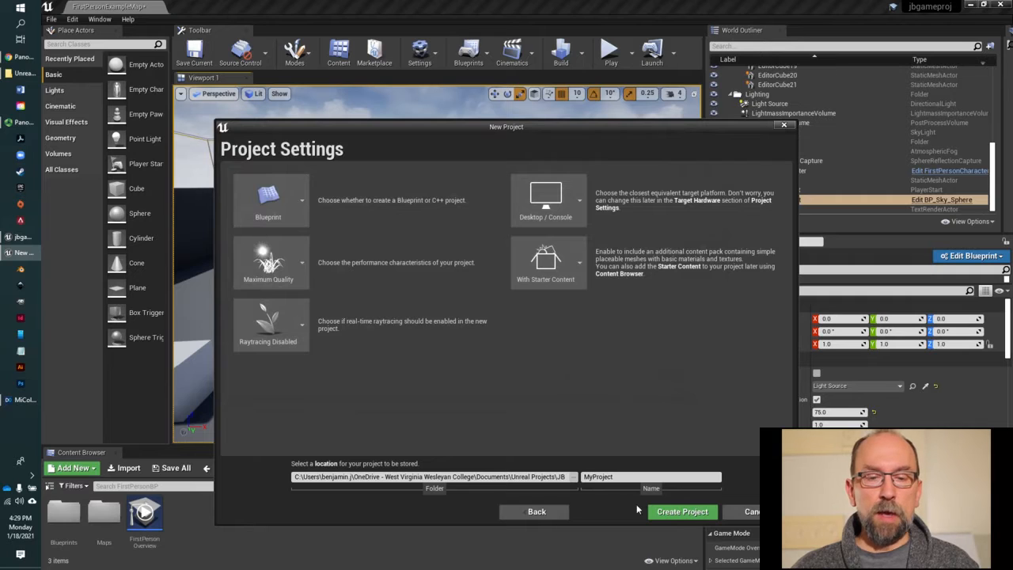
click(630, 476)
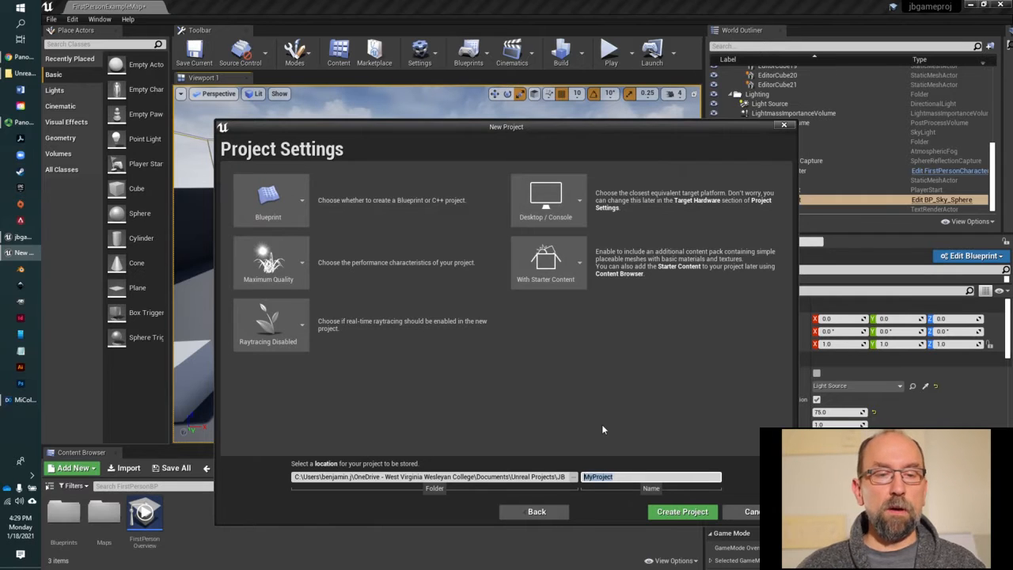
text(jb)
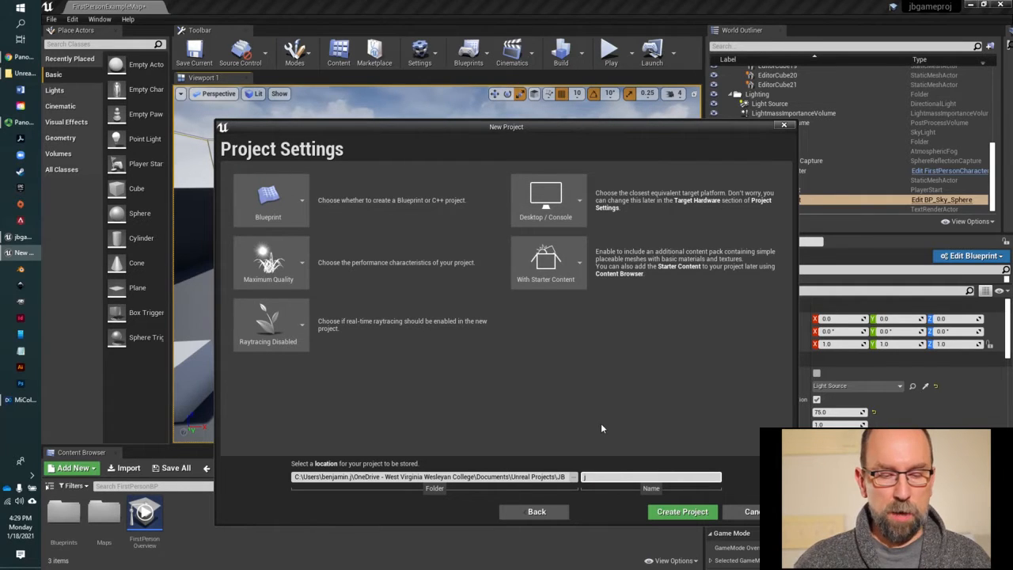
text(test)
click(676, 513)
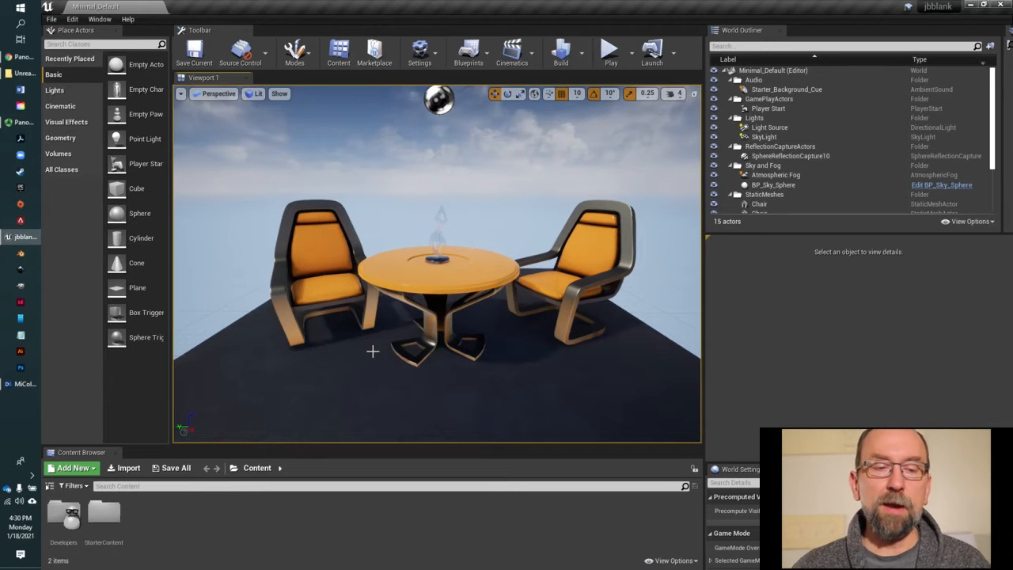
- Toggle the transform gizmo to local space and back to world, and raise the chair right of the table to Z 52.0
alt+drag(373, 349, 348, 355)
right_drag(437, 316, 378, 339)
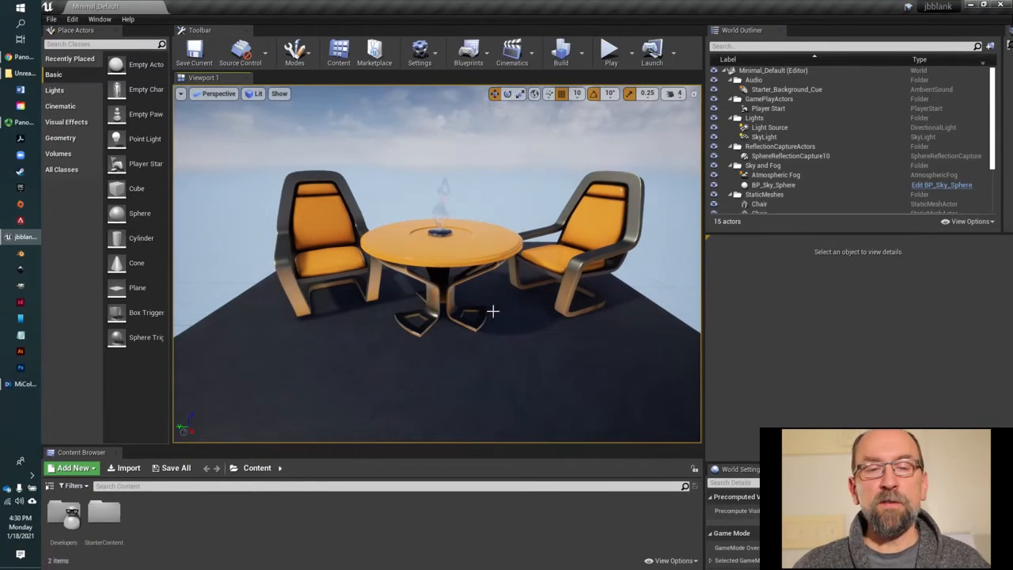
right_drag(567, 323, 590, 322)
scroll(572, 314, up, 3)
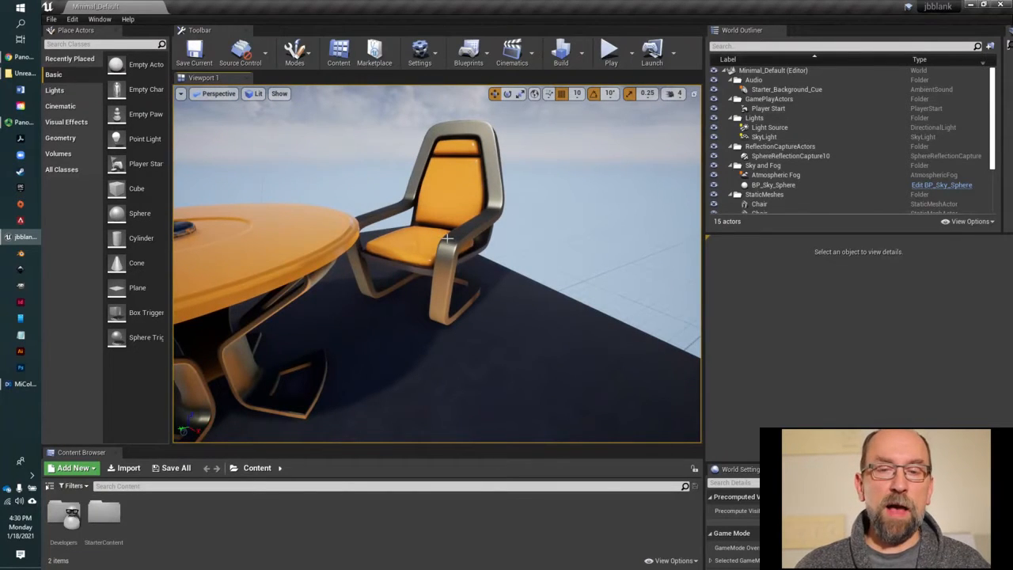
click(435, 231)
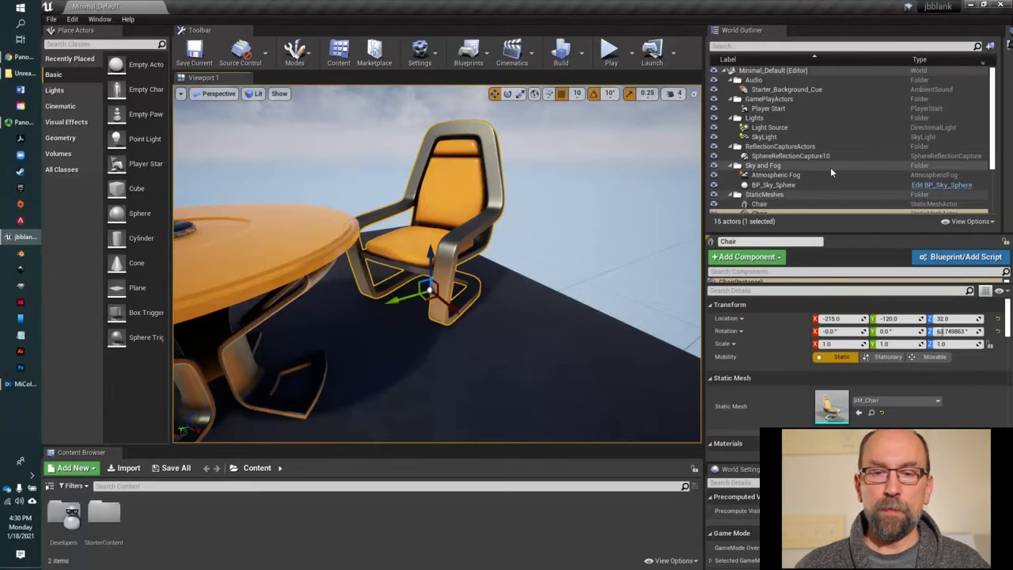
scroll(830, 167, down, 1)
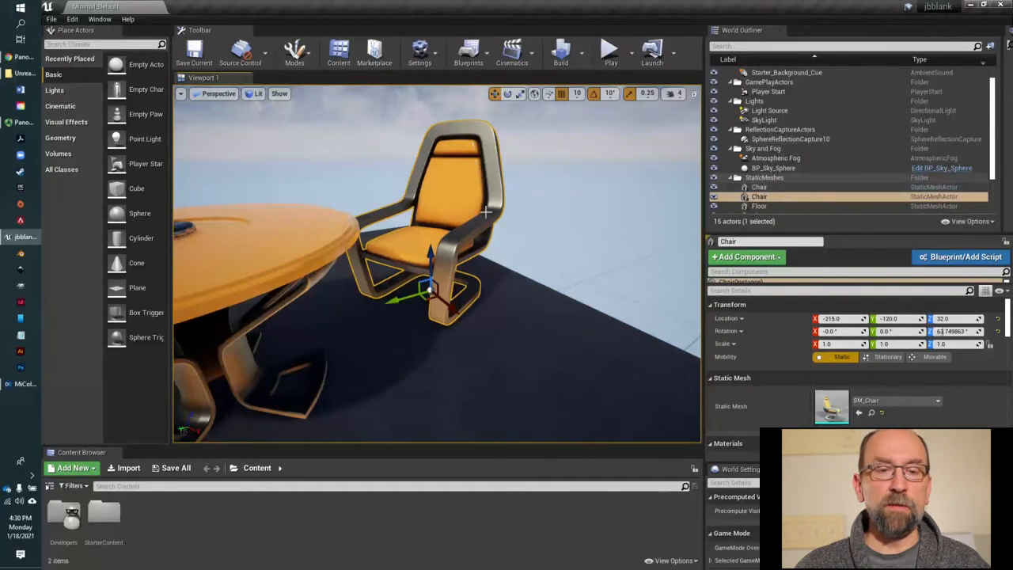
click(535, 93)
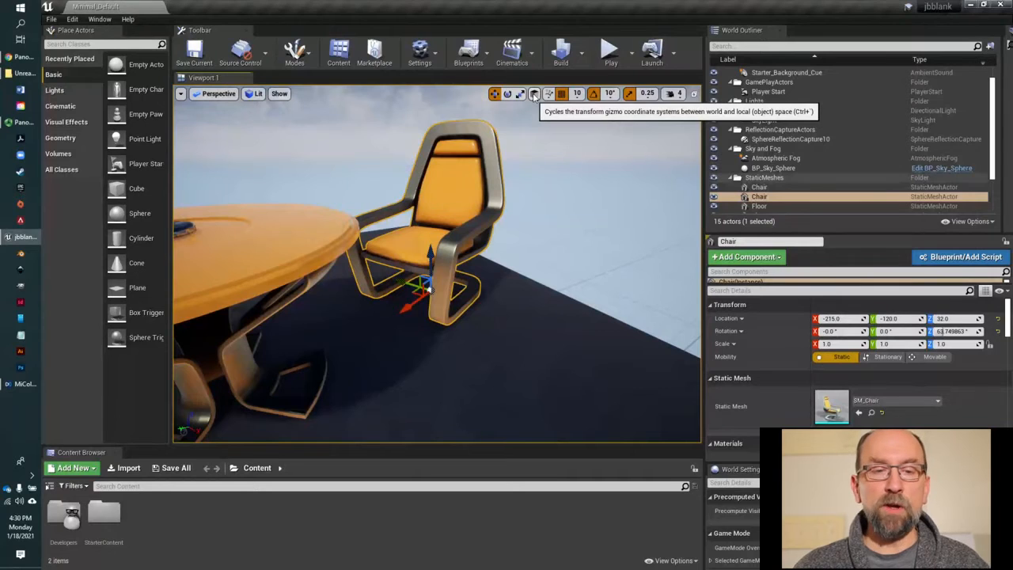
click(534, 94)
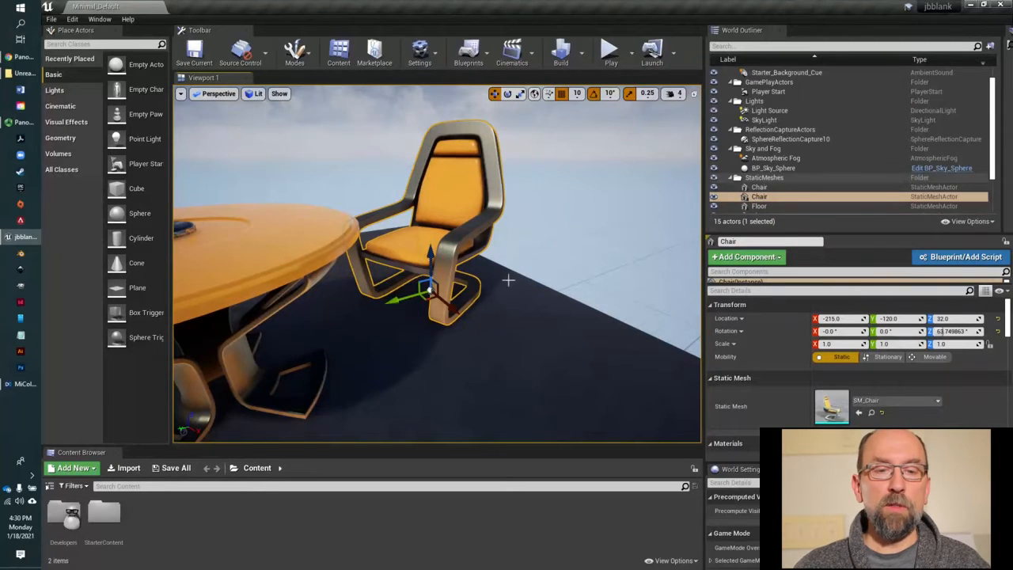
drag(431, 257, 432, 225)
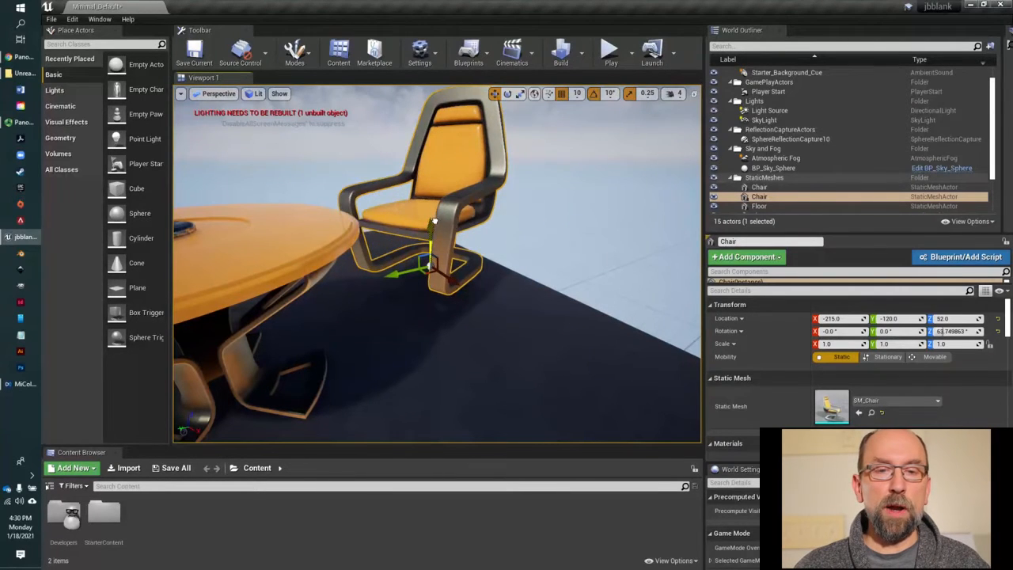
- Enable Surface Snapping with grid snapping off and move the chair onto the floor at about X -166, Y -133
click(549, 96)
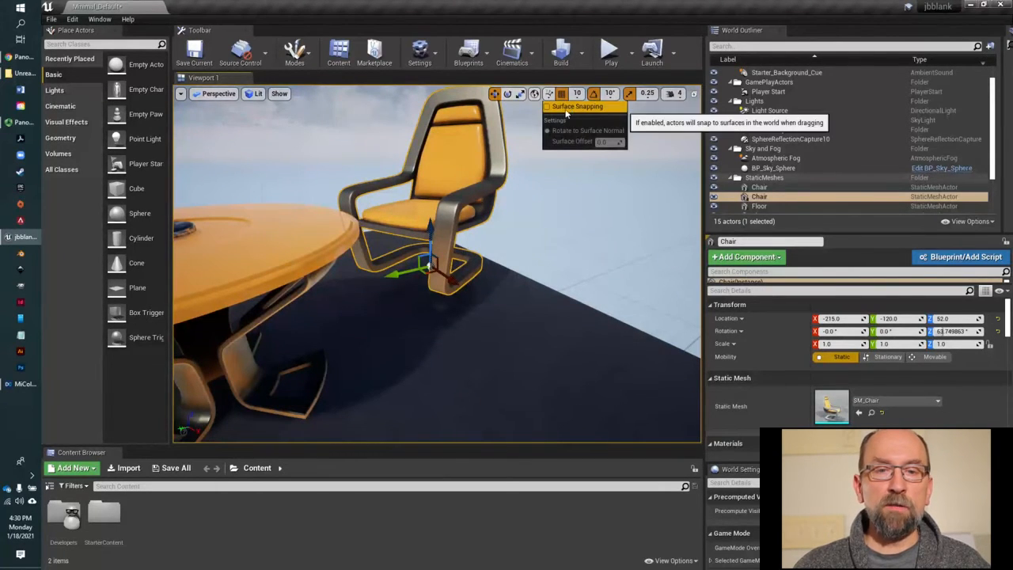
click(546, 107)
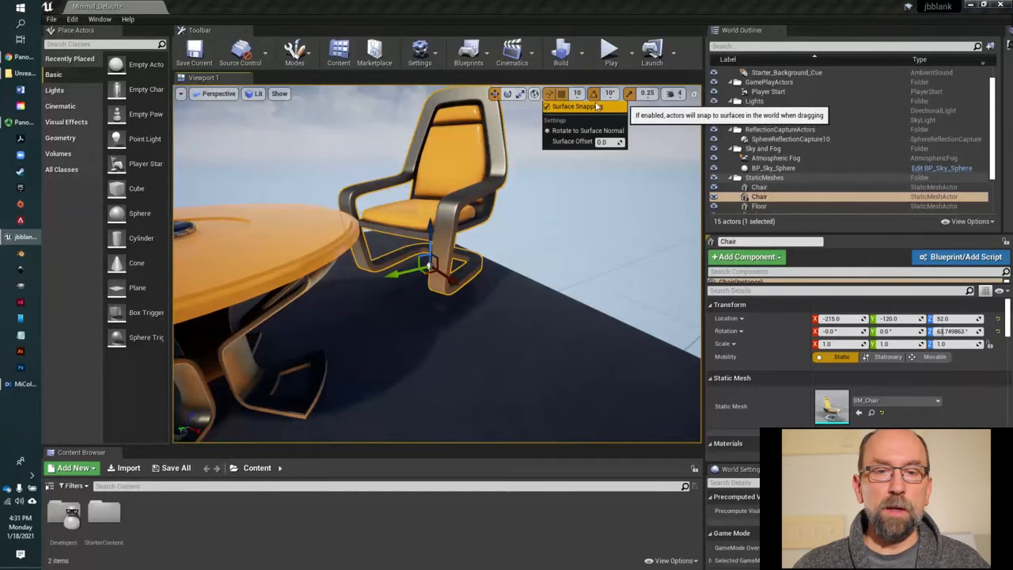
click(562, 94)
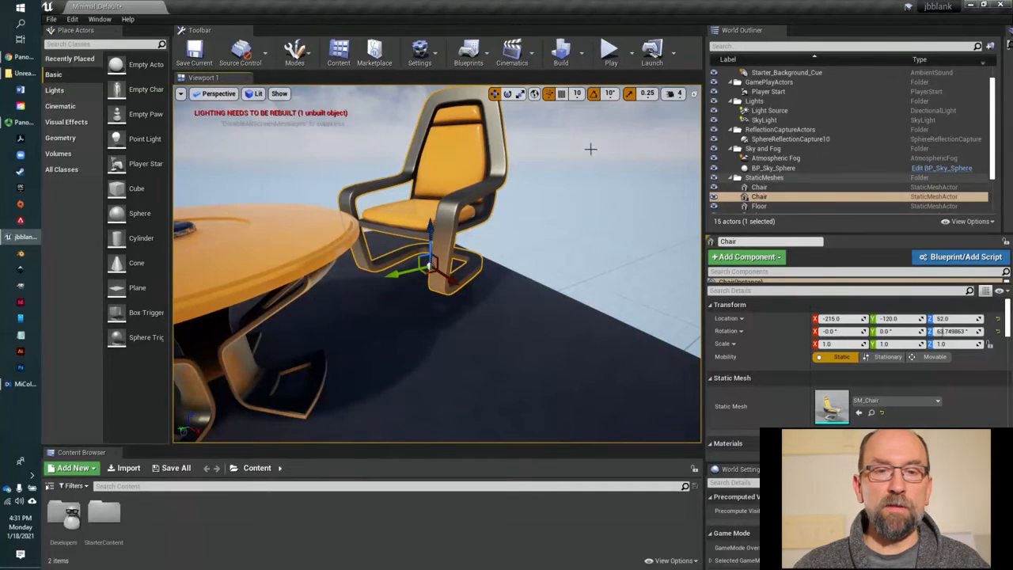
drag(433, 235, 489, 319)
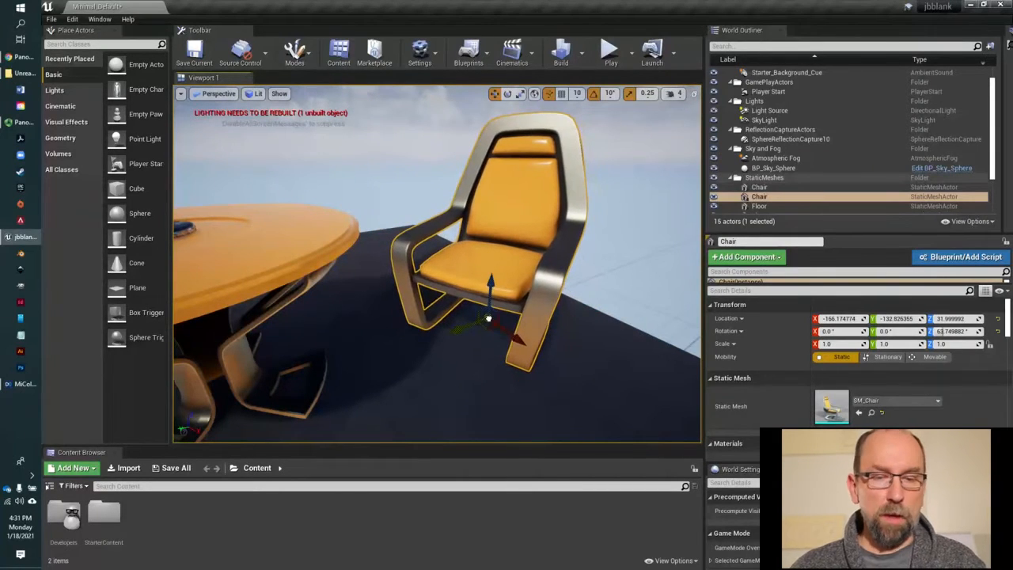
- Toggle the Rotate to Surface Normal option in the surface snapping settings
click(548, 93)
click(548, 106)
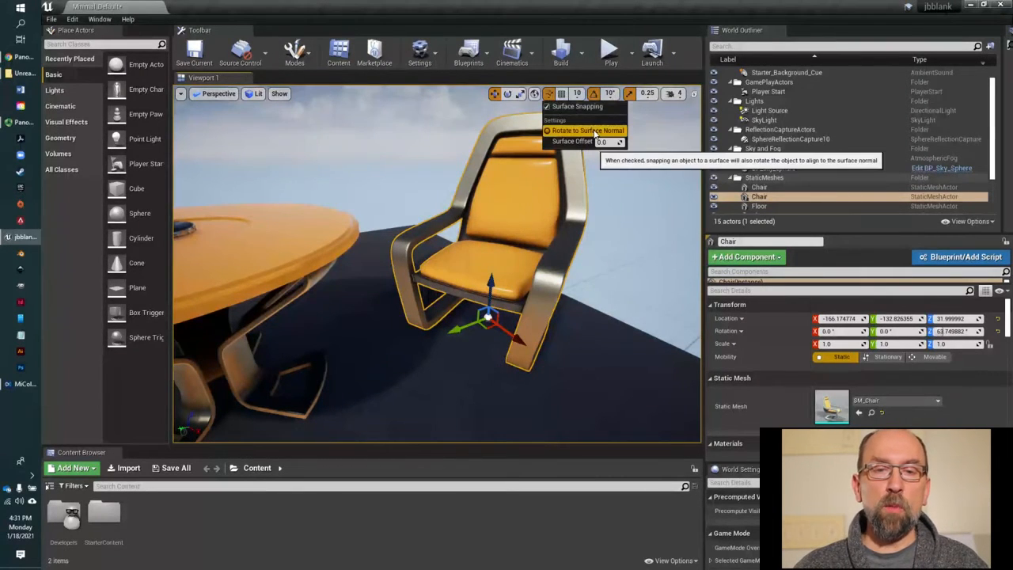
click(594, 133)
click(547, 93)
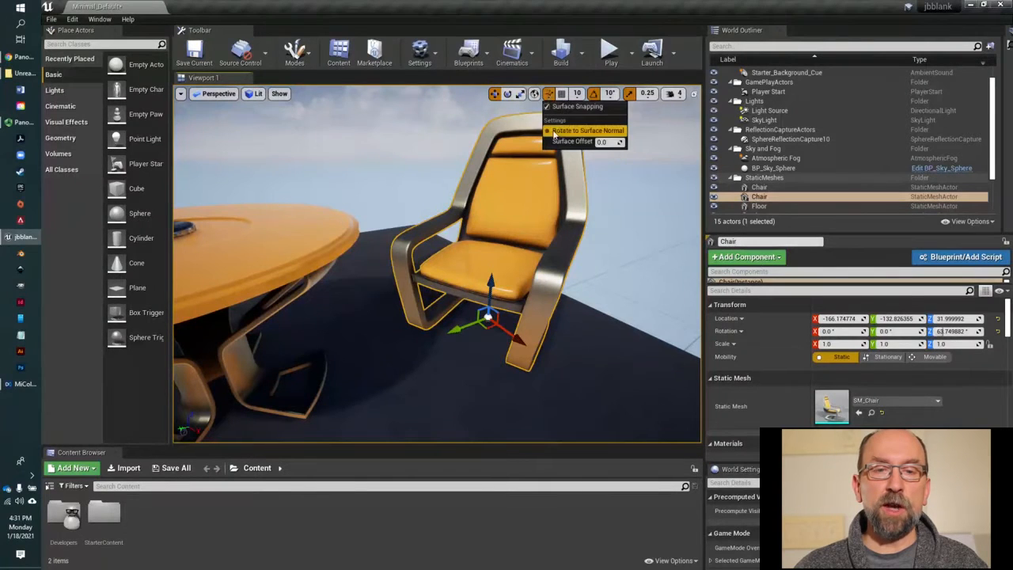
click(571, 129)
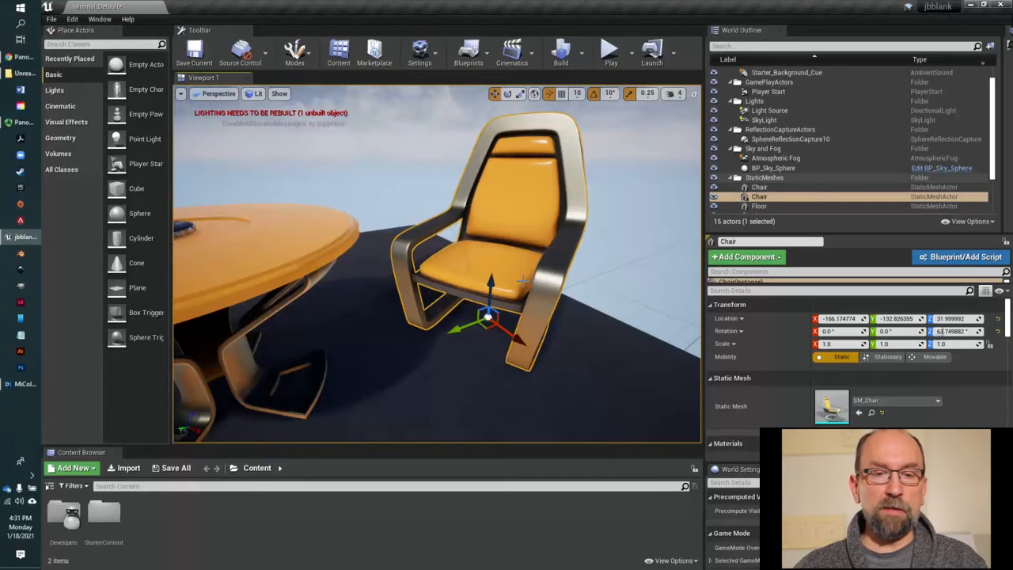
- Try tilting the chair up off the floor and undo the change
key(e)
drag(473, 279, 490, 230)
key(w)
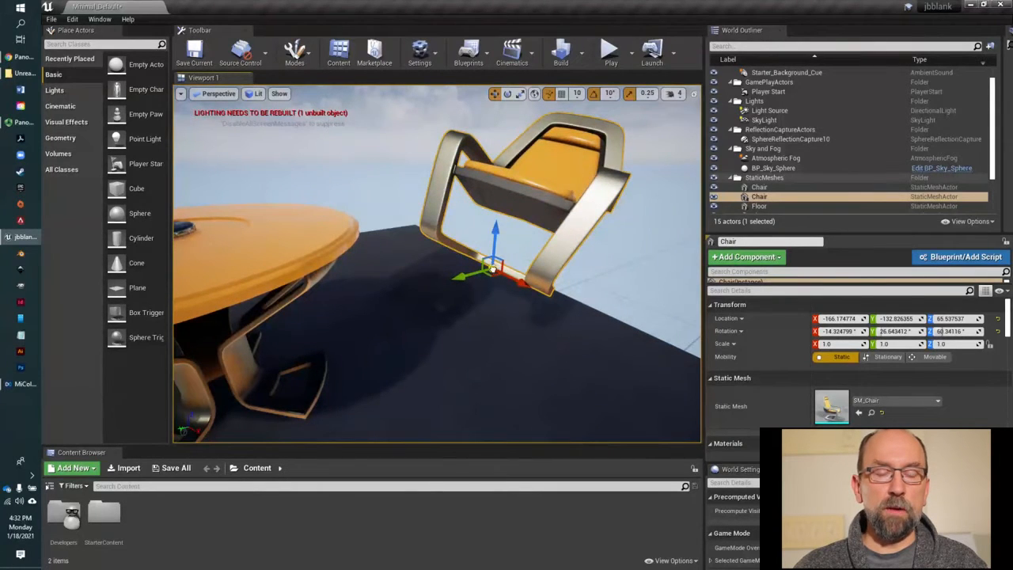
key(ctrl+z)
key(ctrl+z)
key(ctrl+z)
key(ctrl+z)
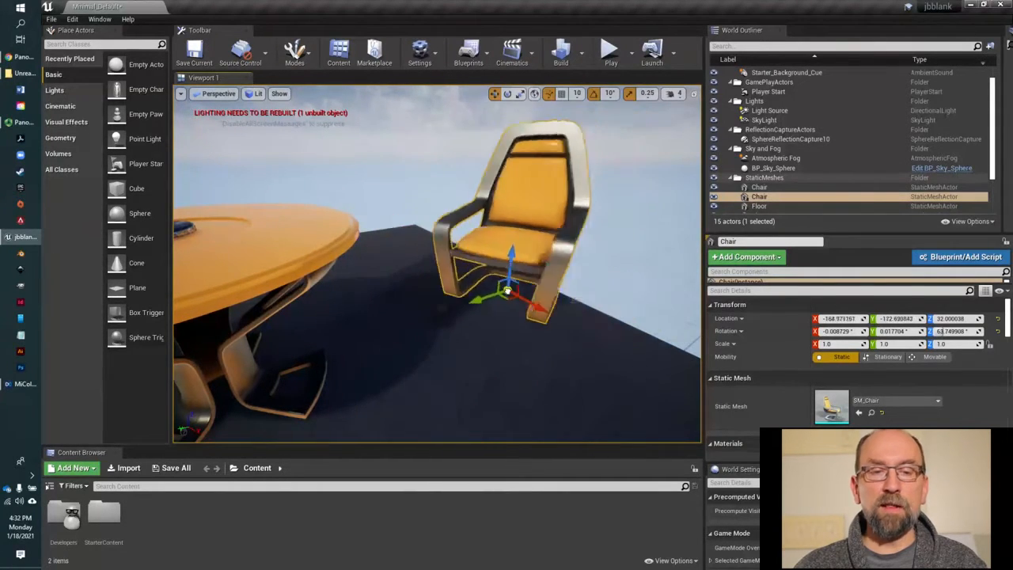
- Move the chair across the floor closer to the viewer, to about X -170, Y -133, using surface snapping
drag(507, 291, 513, 348)
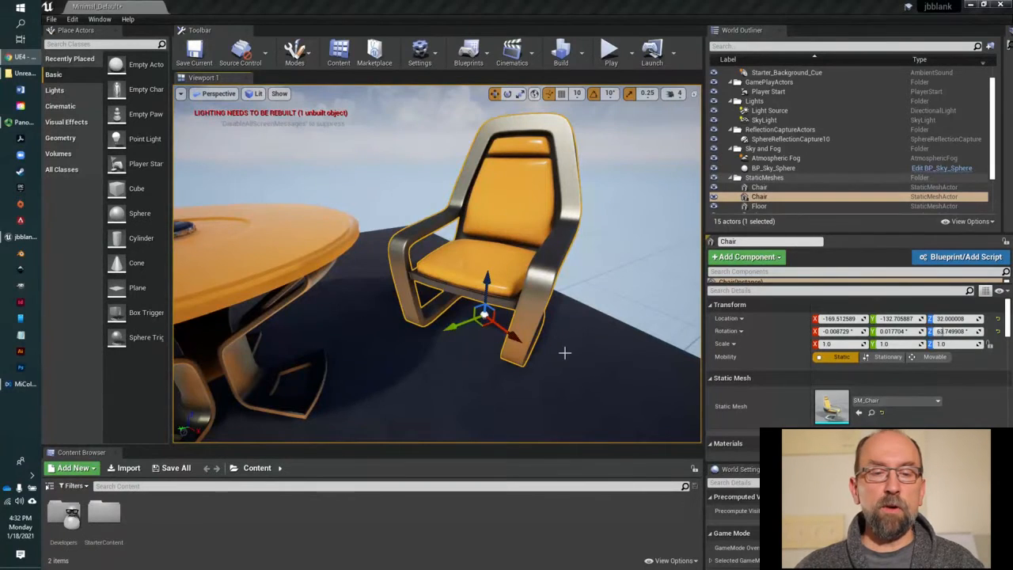
right_drag(562, 350, 475, 325)
scroll(564, 352, down, 8)
right_drag(564, 352, 465, 372)
right_drag(465, 372, 448, 380)
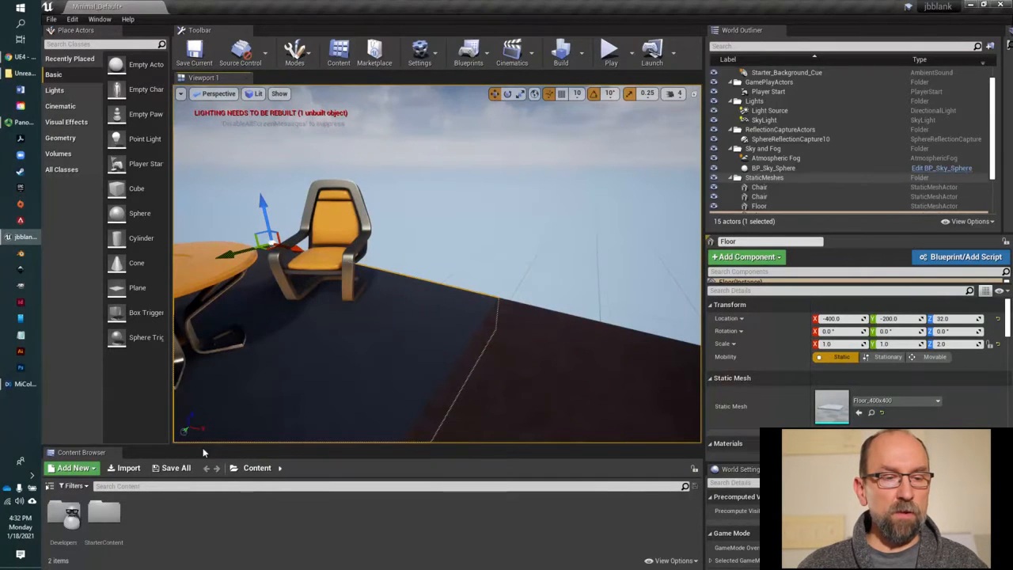
- Enlarge the Content Browser and create a new folder named jbContent inside the Content folder
drag(203, 445, 385, 349)
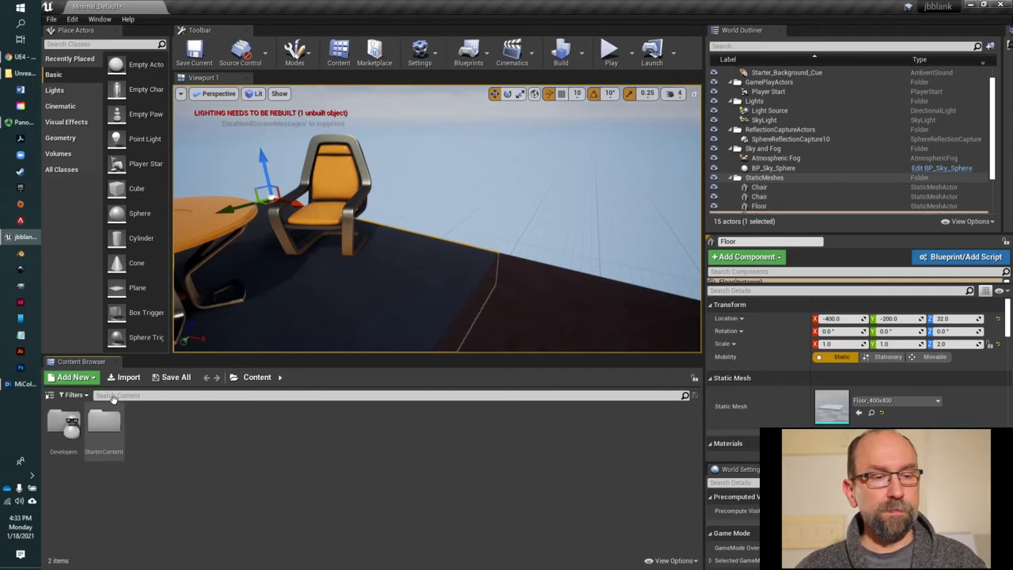
click(93, 377)
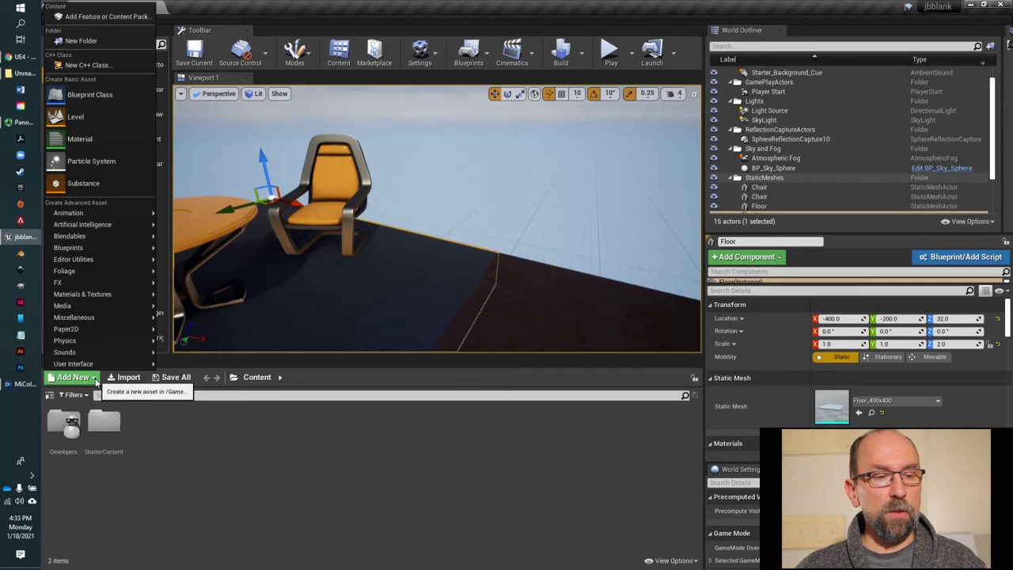
click(82, 40)
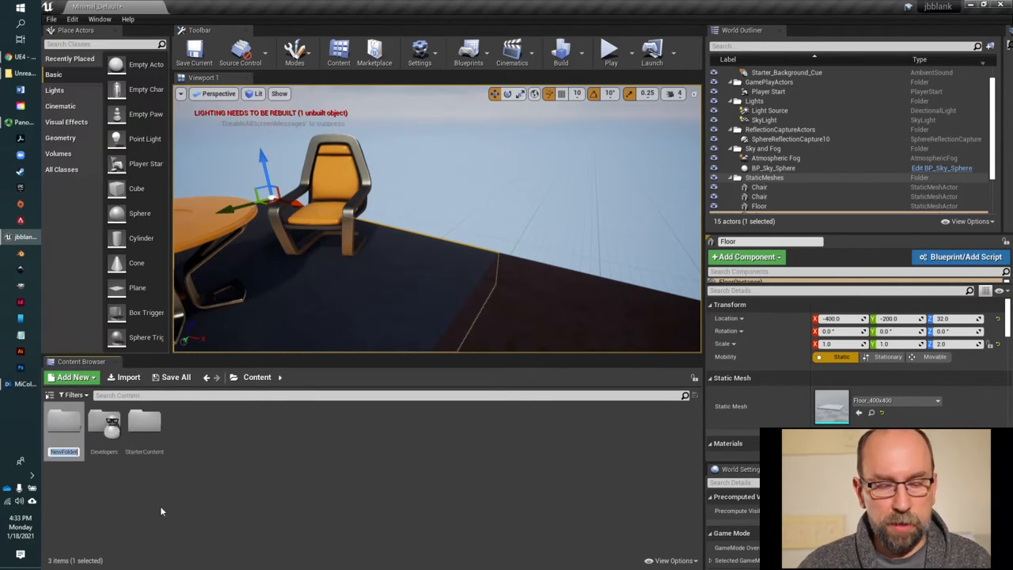
text(jb)
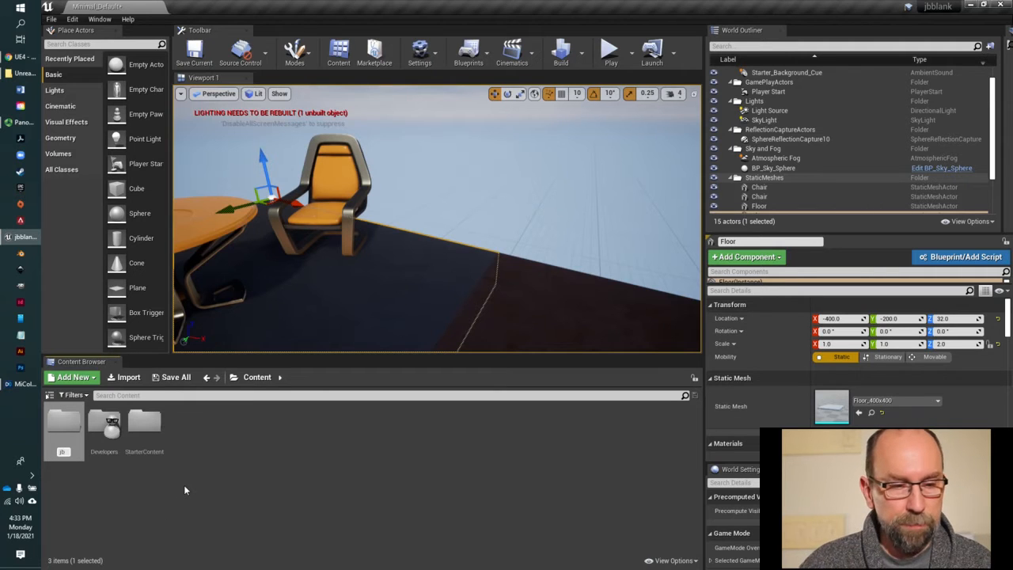
text(Blank)
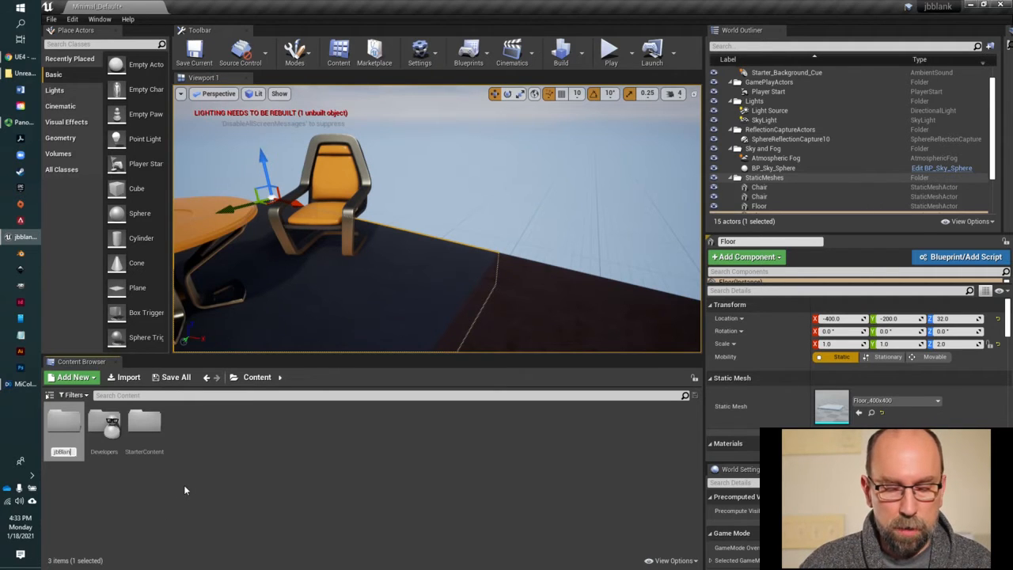
text(Level)
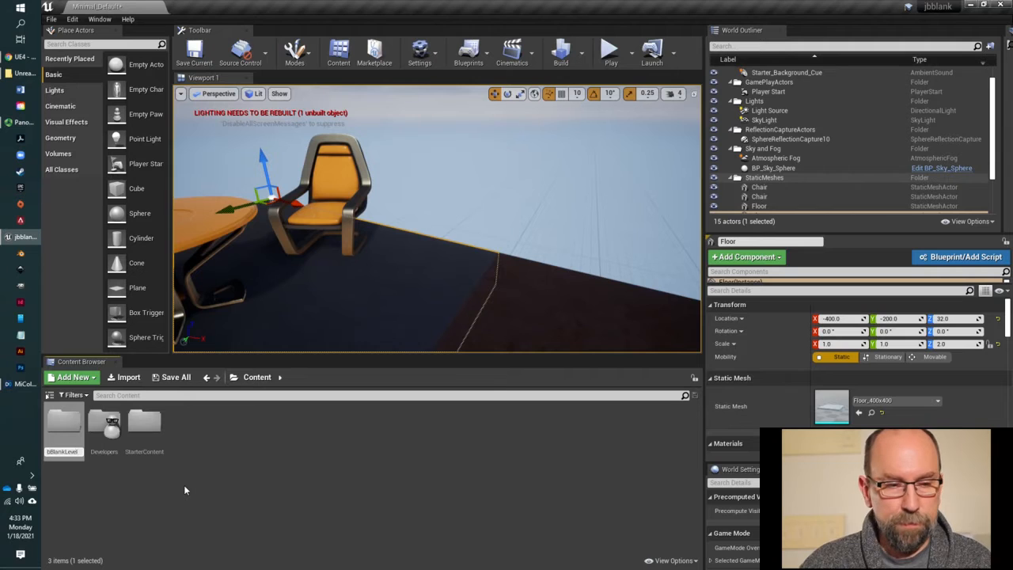
key(BackSpace)
key(BackSpace)
key(BackSpace)
key(BackSpace)
key(BackSpace)
key(BackSpace)
key(BackSpace)
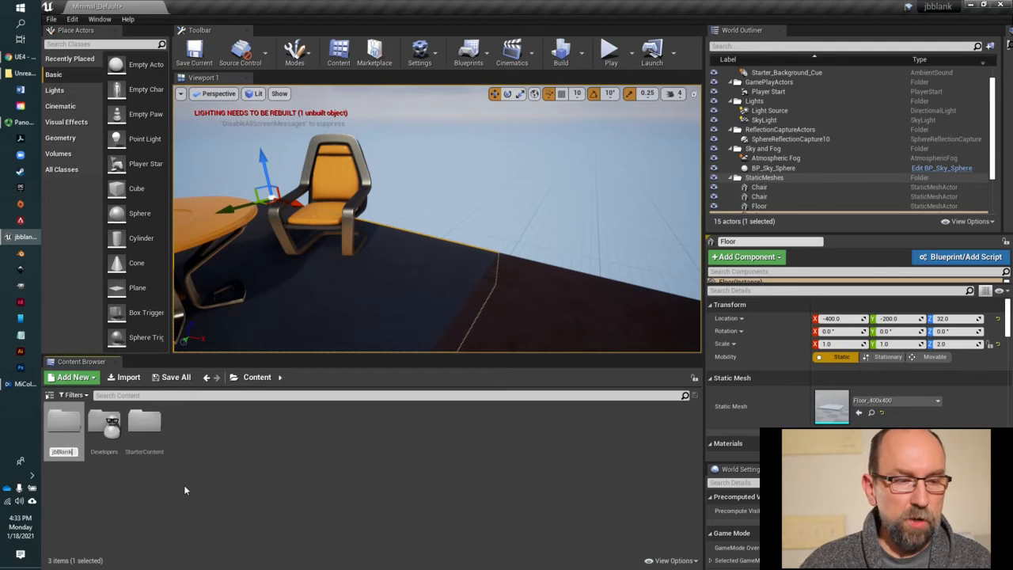
key(BackSpace)
key(BackSpace)
key(BackSpace)
text(Content)
key(Return)
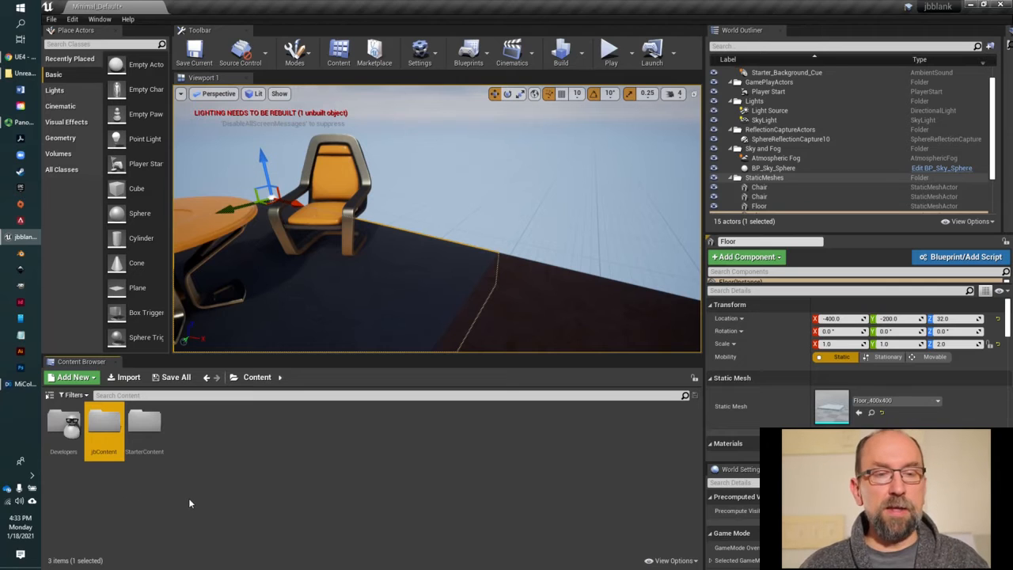
right_click(226, 442)
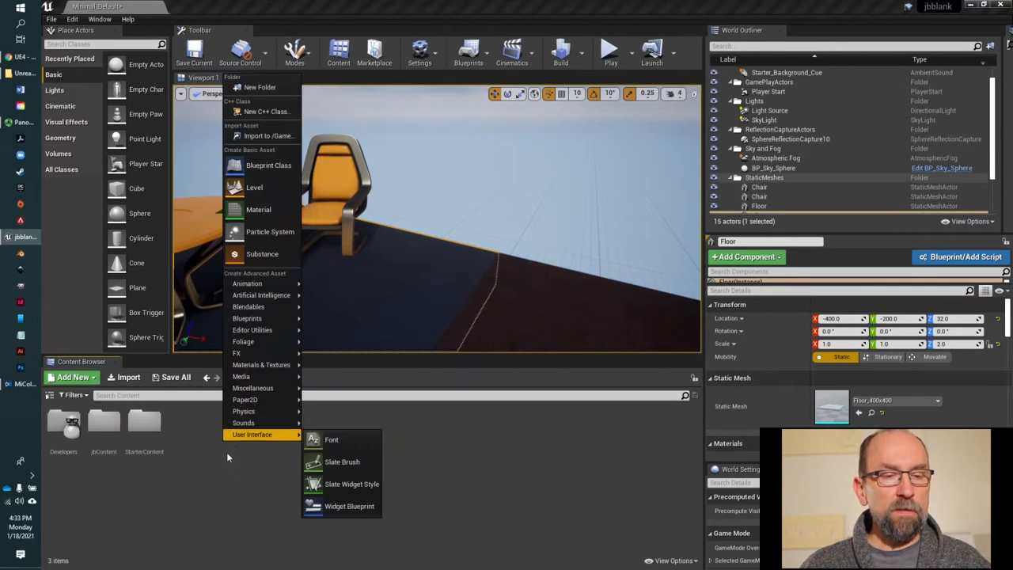
click(185, 469)
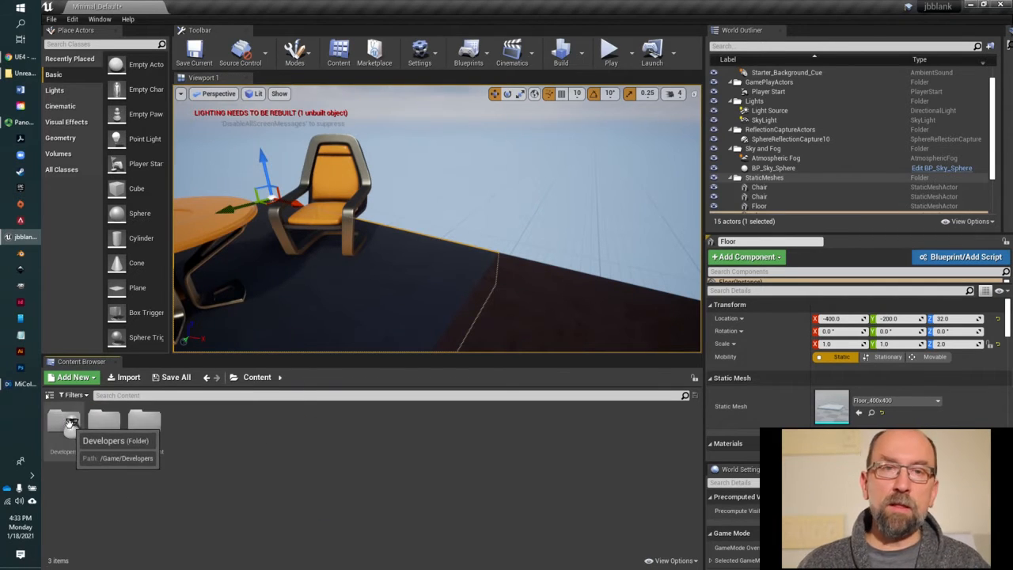
- Place SM_Lamp_Ceiling from the StarterContent Props folder on the floor at about X -63, Y -131, and deselect it
double_click(146, 424)
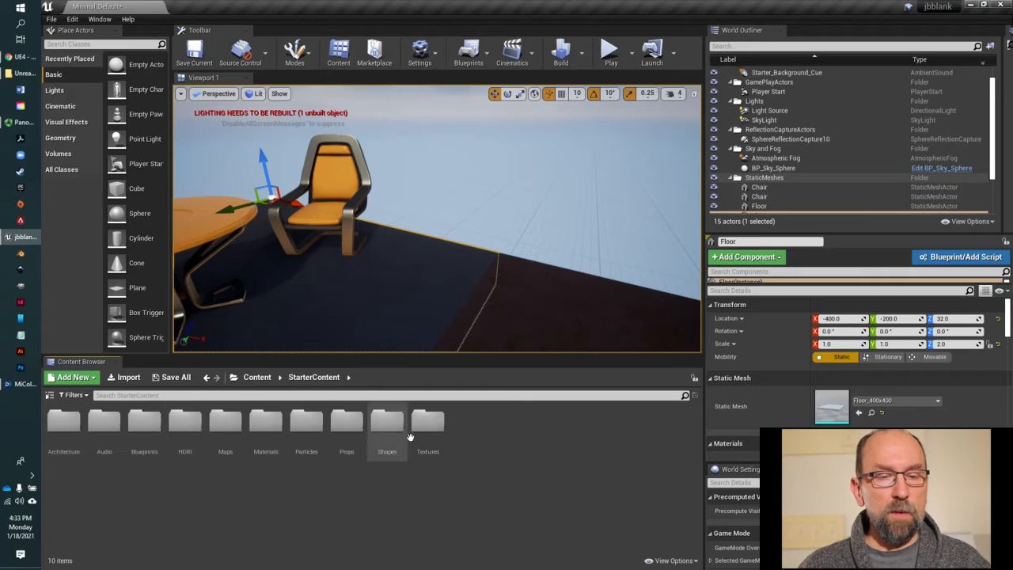
double_click(346, 424)
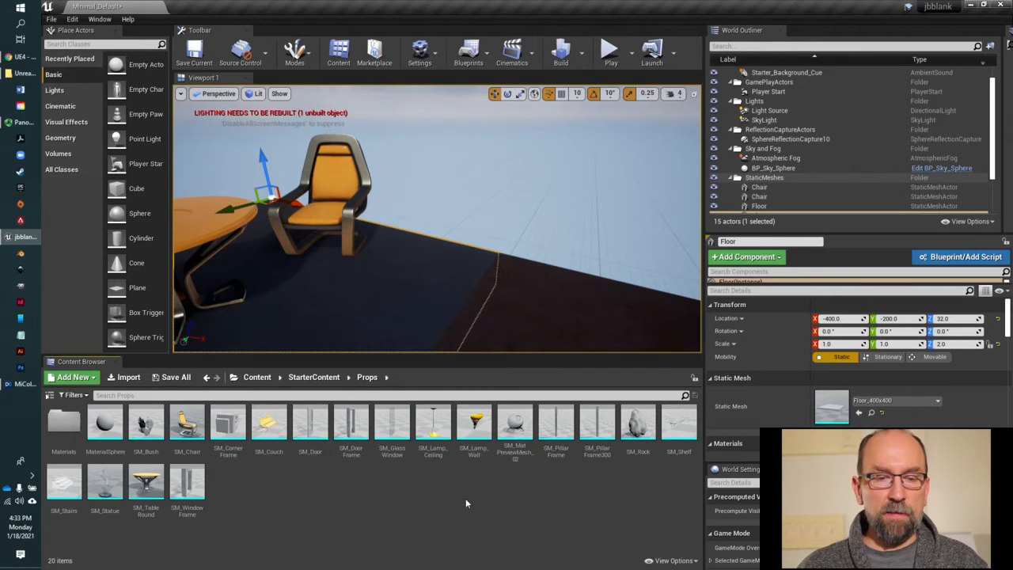
drag(432, 435, 419, 268)
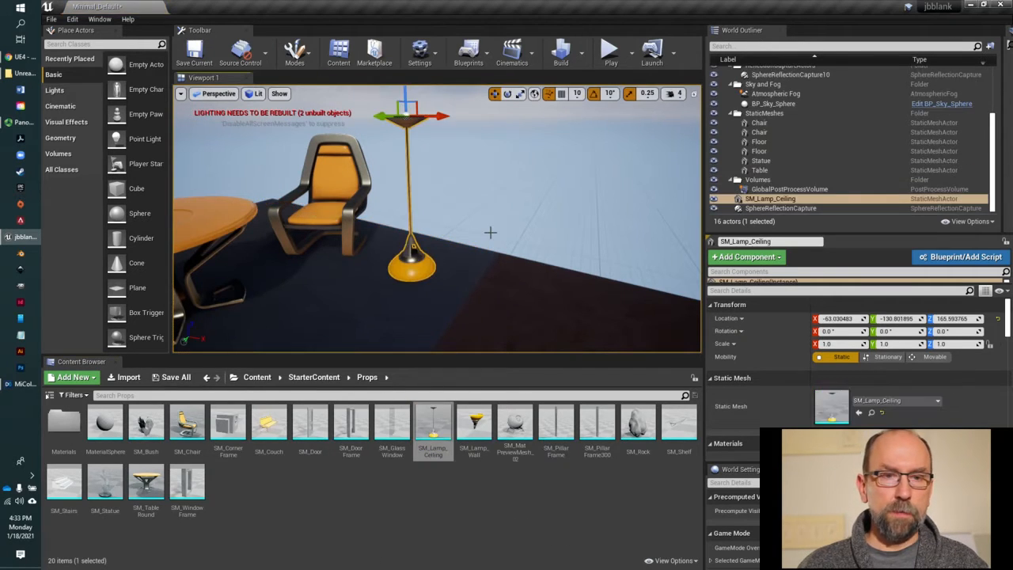
right_drag(485, 225, 469, 248)
click(481, 249)
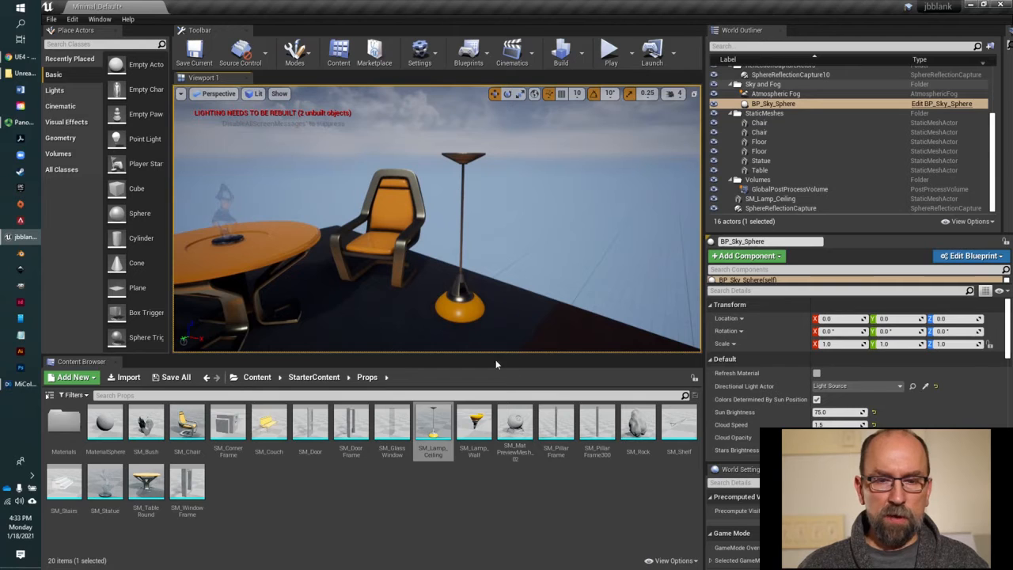
- Place the SM_Bush prop on the floor near the chair opposite the lamp, at about X -103, Y 146, and deselect it
right_drag(578, 293, 468, 320)
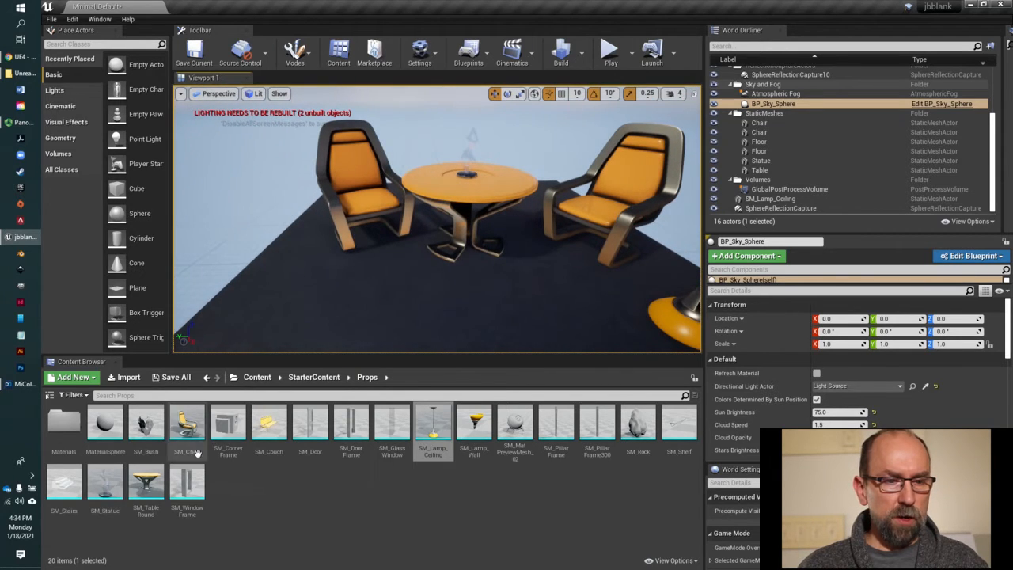
drag(147, 428, 286, 299)
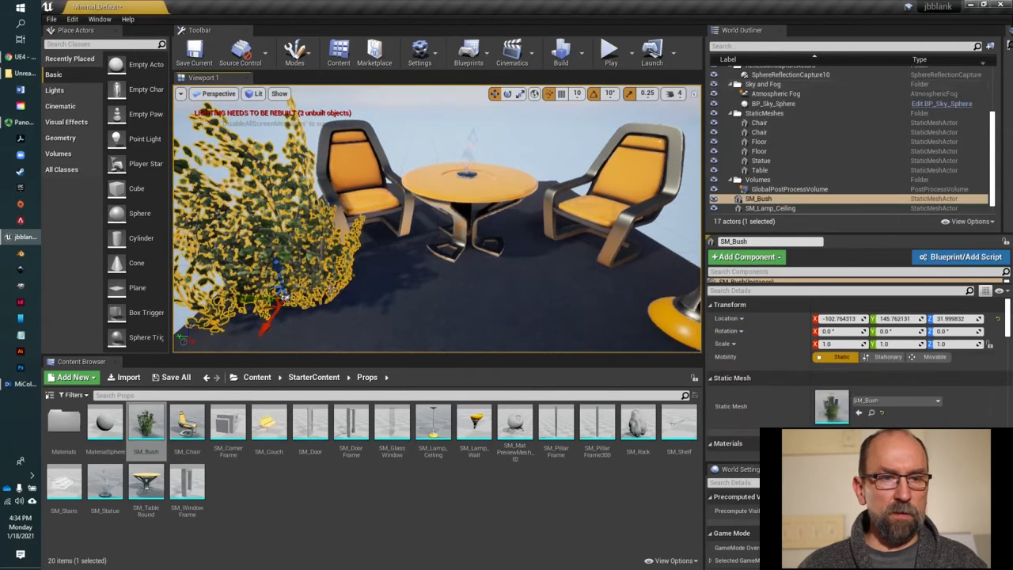
right_drag(479, 289, 524, 261)
key(w)
key(s)
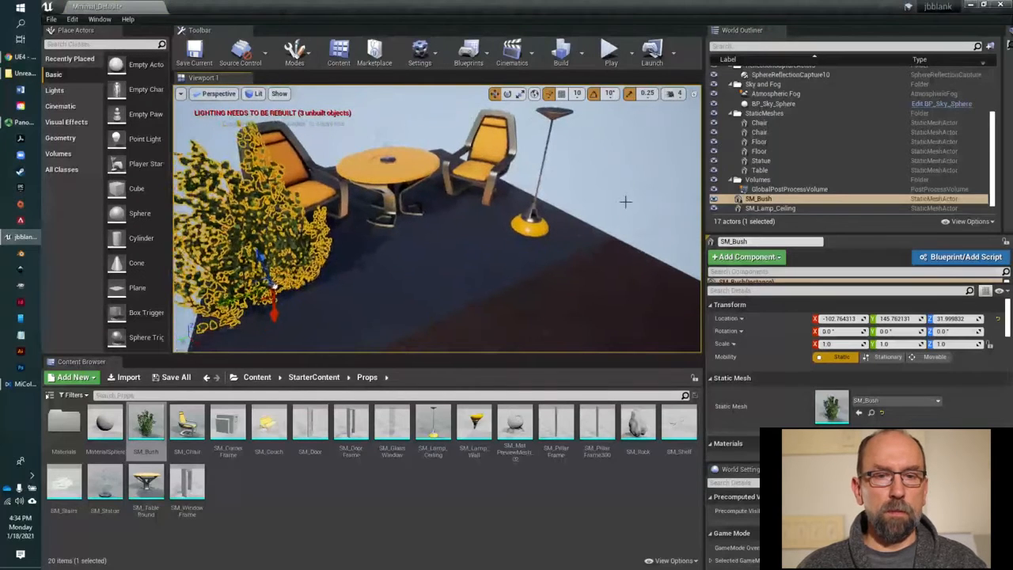
click(623, 202)
right_drag(598, 258, 651, 217)
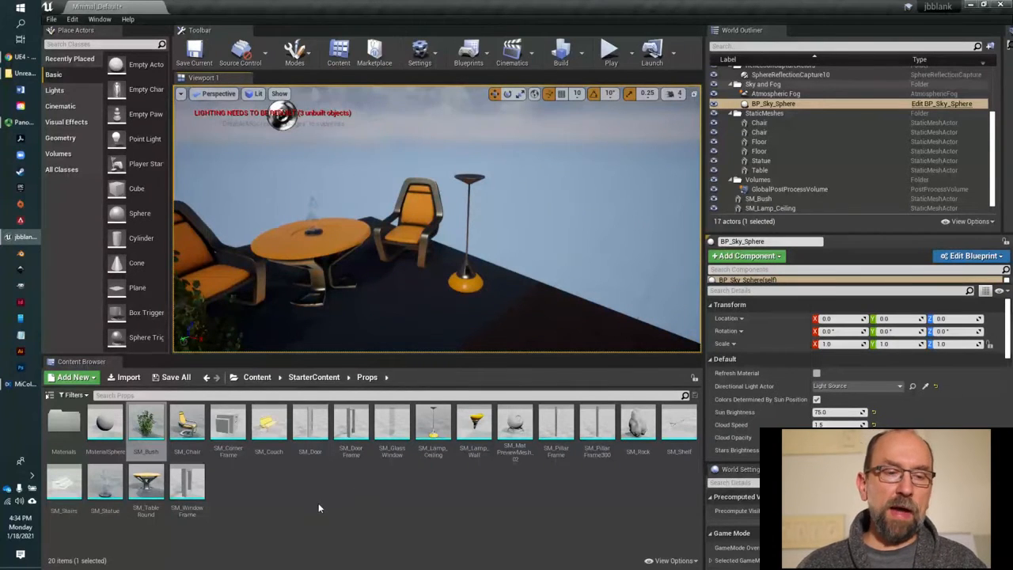
- Search the whole Content folder for "chair" and place SM_Chair on the floor at about X 13, Y -125
click(262, 379)
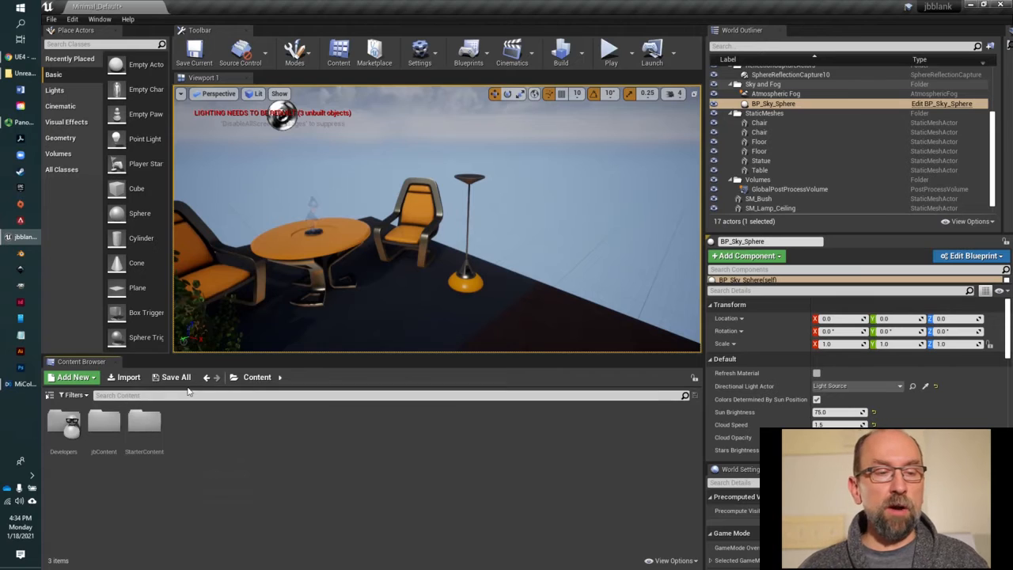
click(123, 396)
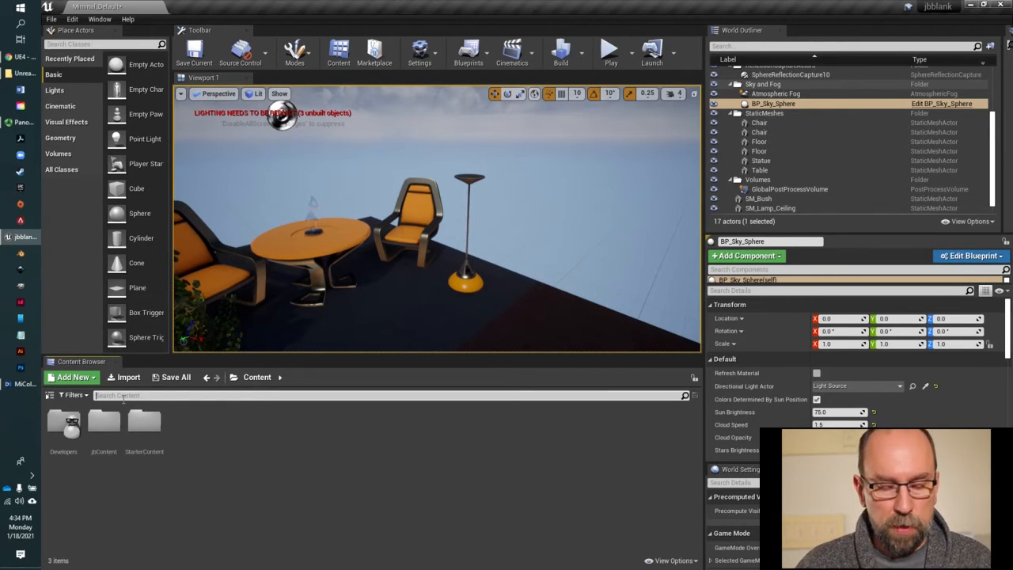
text(chair)
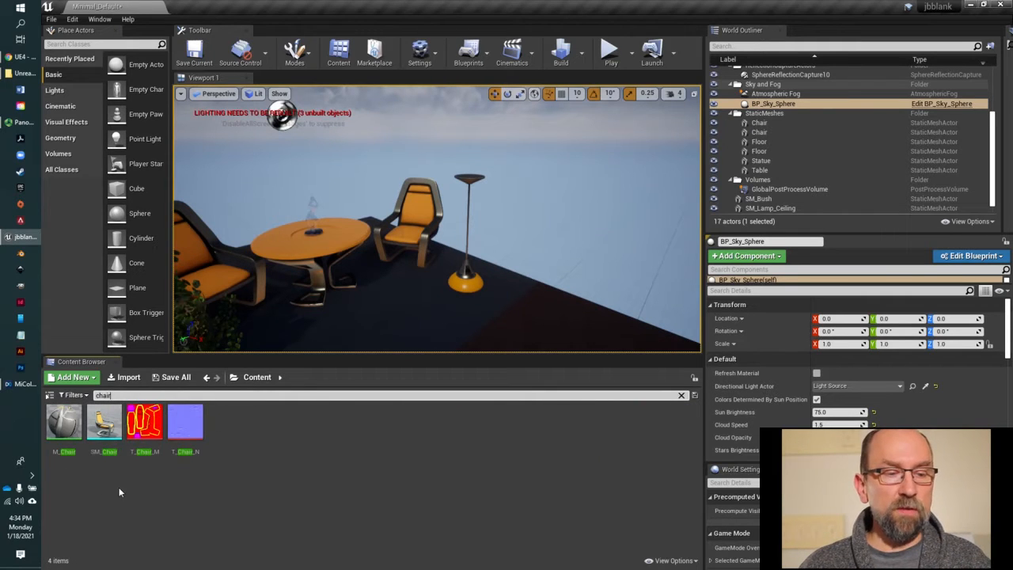
mouse_move(92, 428)
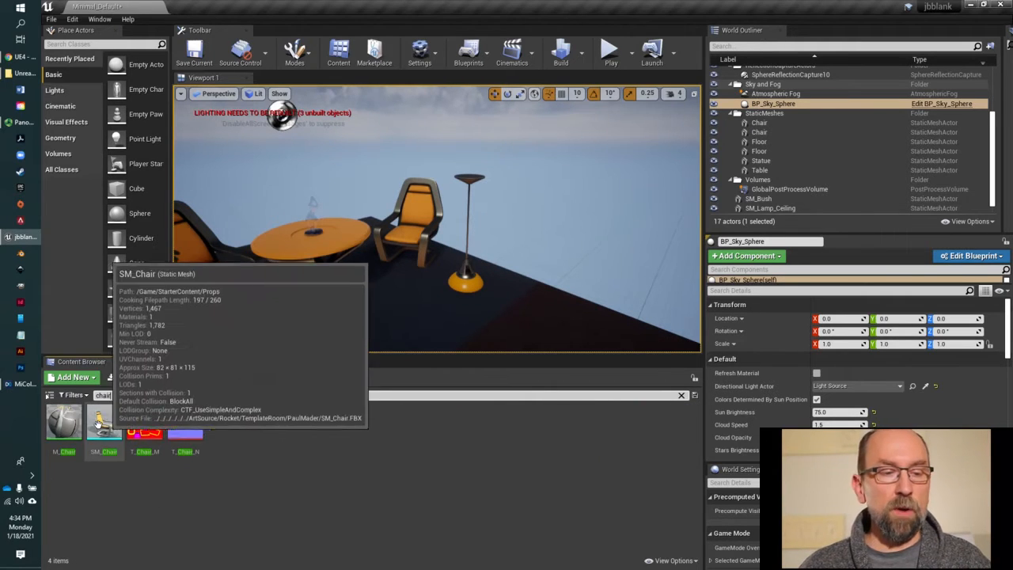
drag(92, 427, 518, 310)
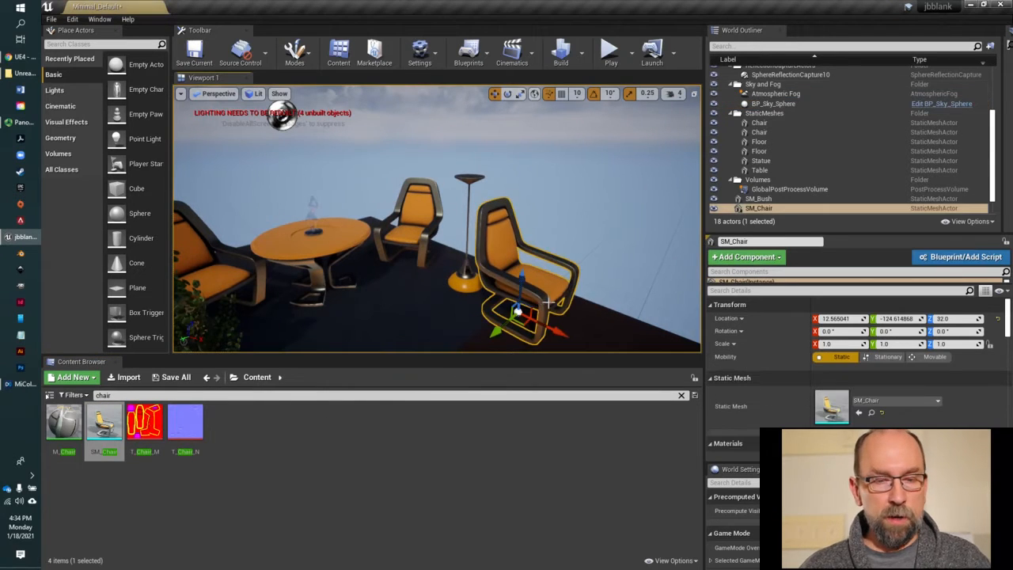
- Rotate the new chair 120° around Z so it faces the table, and clear the asset search
key(e)
drag(572, 348, 554, 394)
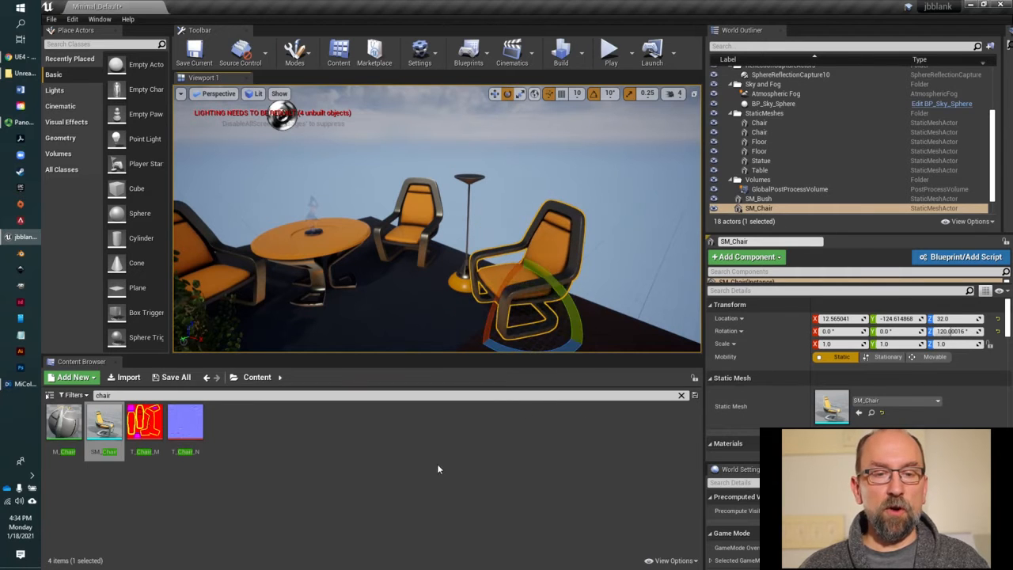
scroll(390, 288, down, 4)
right_drag(407, 283, 378, 300)
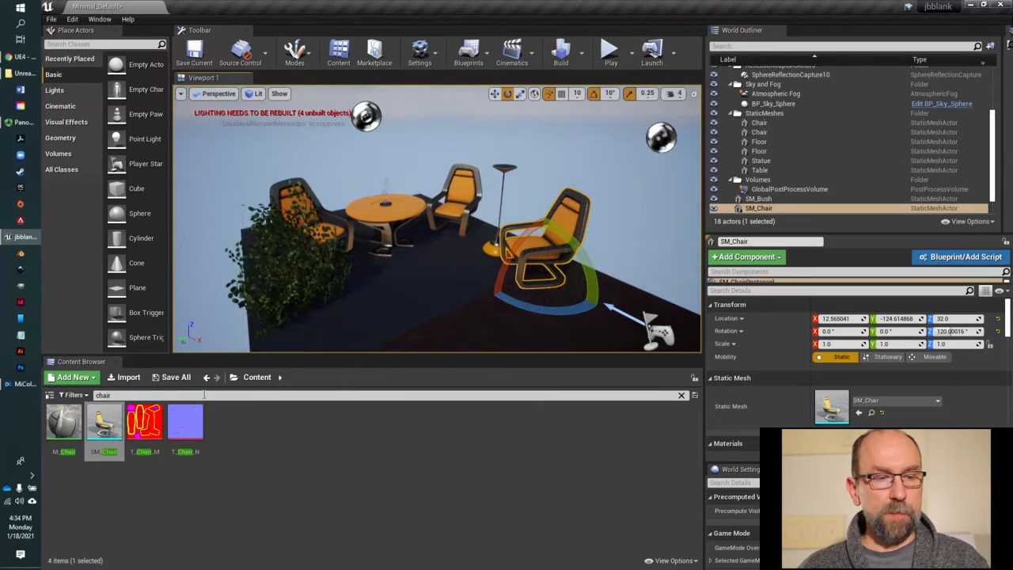
click(682, 395)
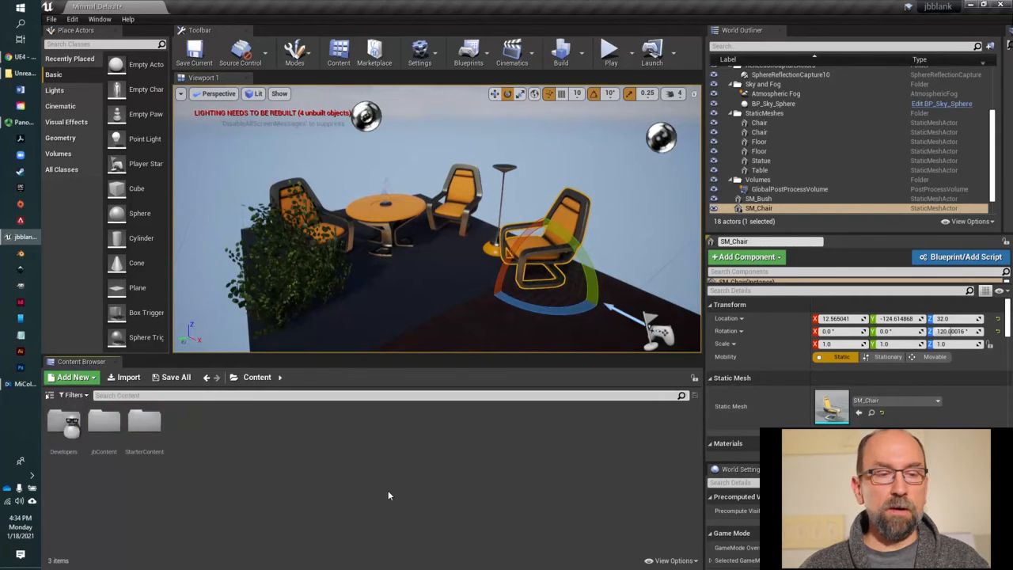
- Show the Content Browser's folder tree, expand and collapse StarterContent, and hide the tree again
click(49, 395)
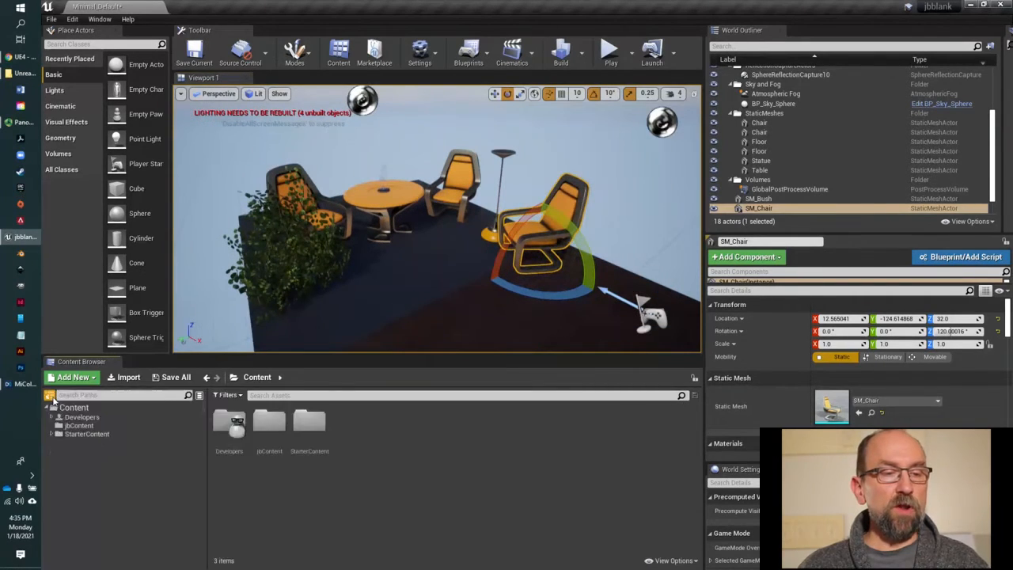
click(53, 434)
click(52, 435)
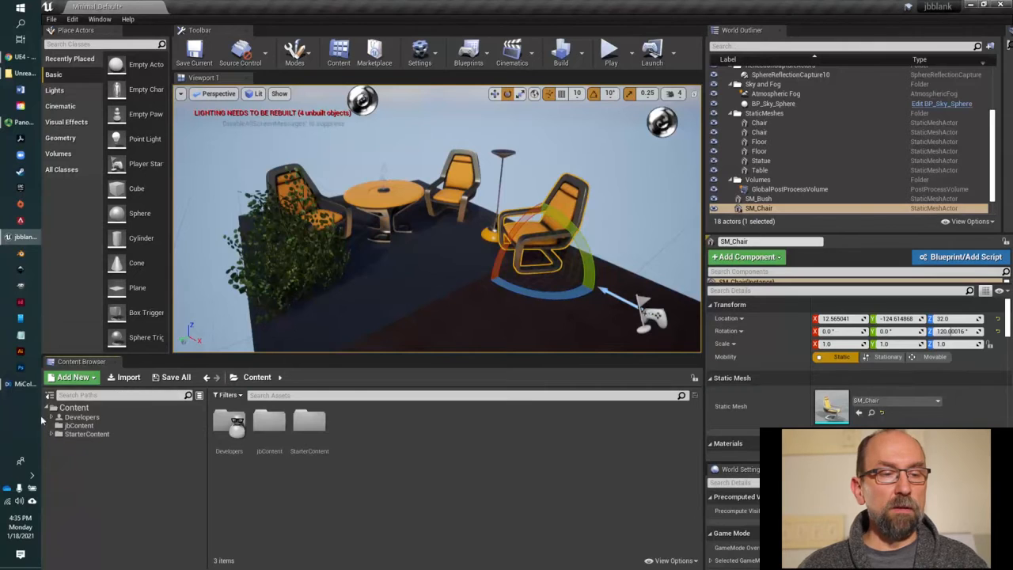
click(49, 396)
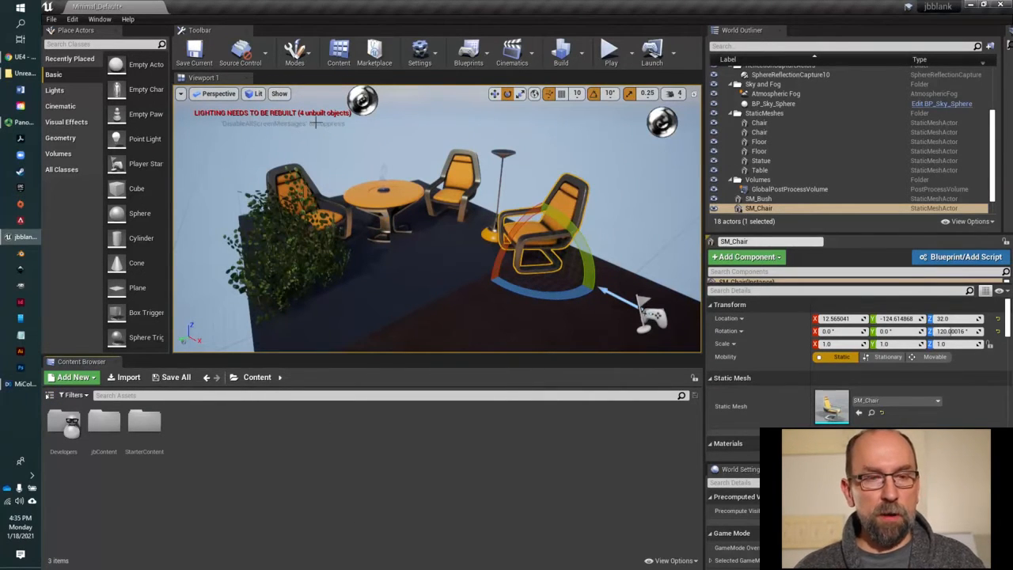
- Turn off Show Stats for the viewport to hide the lighting rebuild warning
click(181, 93)
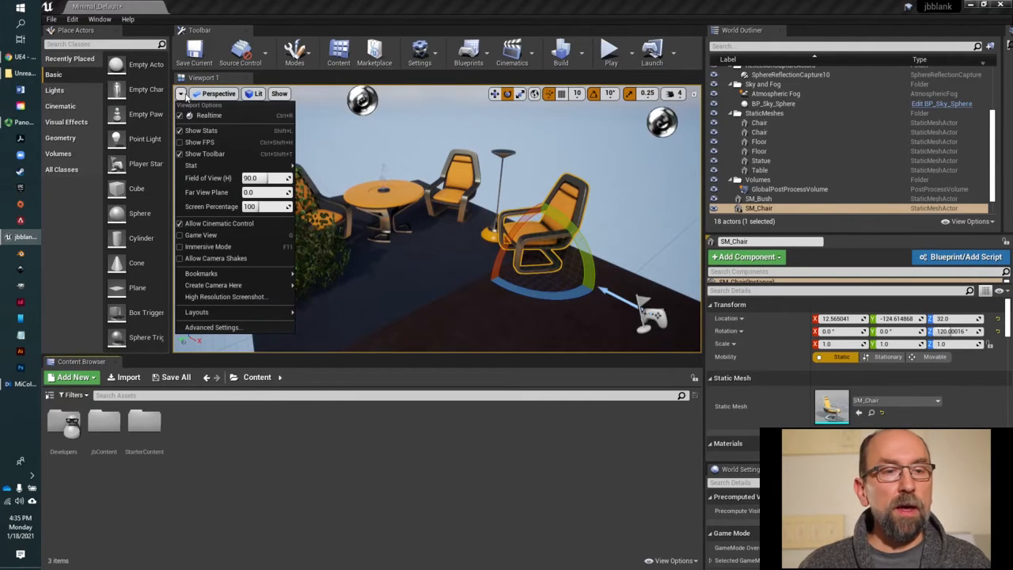
click(280, 131)
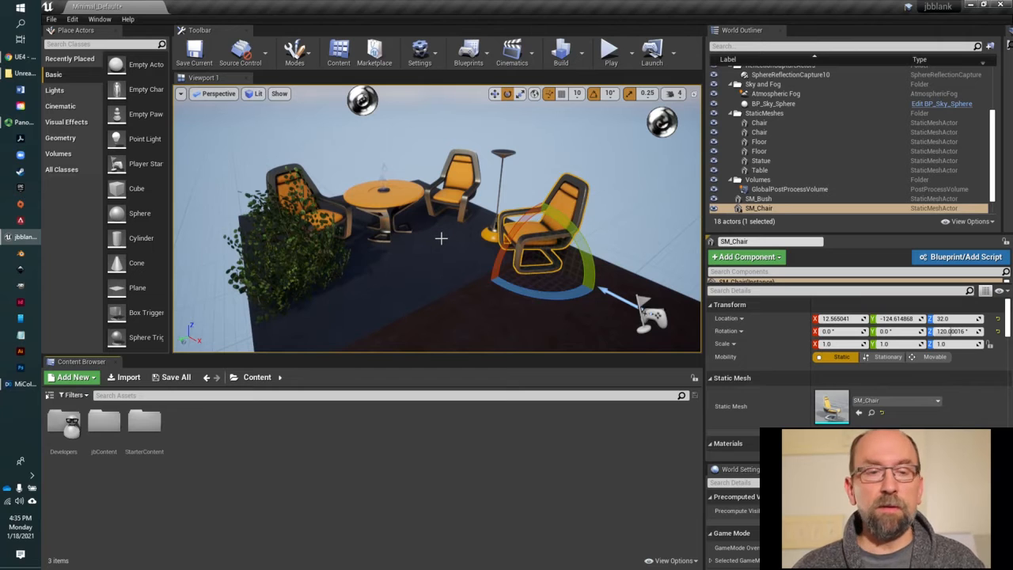
right_drag(467, 228, 509, 263)
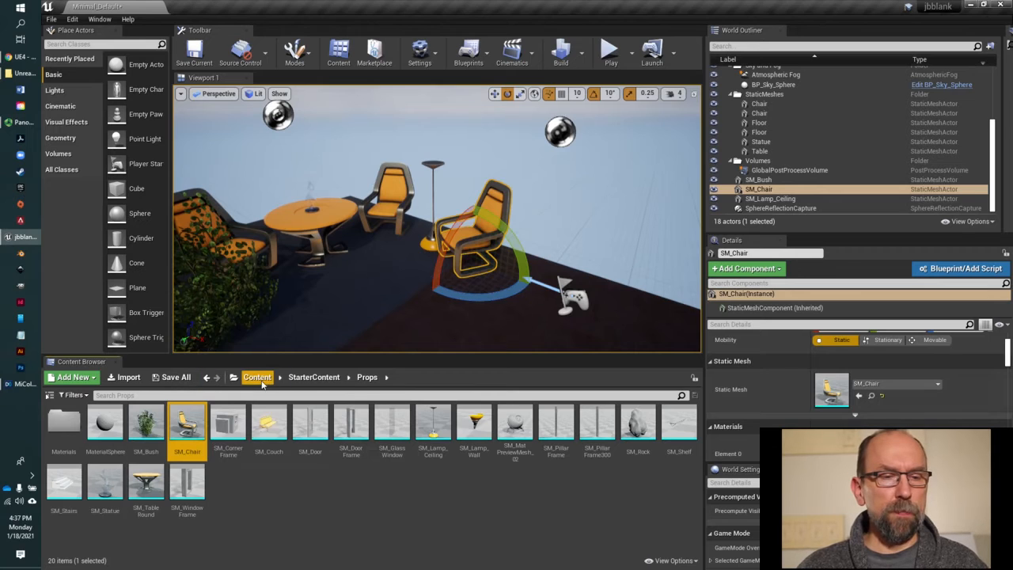
- Return the Content Browser to the top-level Content folder and select the chair between the table and the floor lamp
click(257, 378)
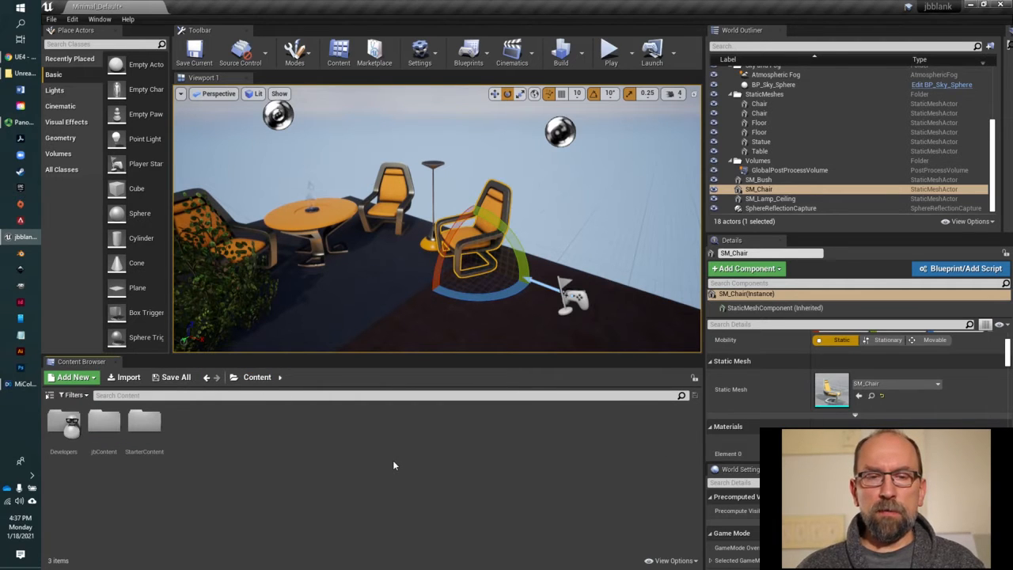
right_drag(414, 259, 469, 221)
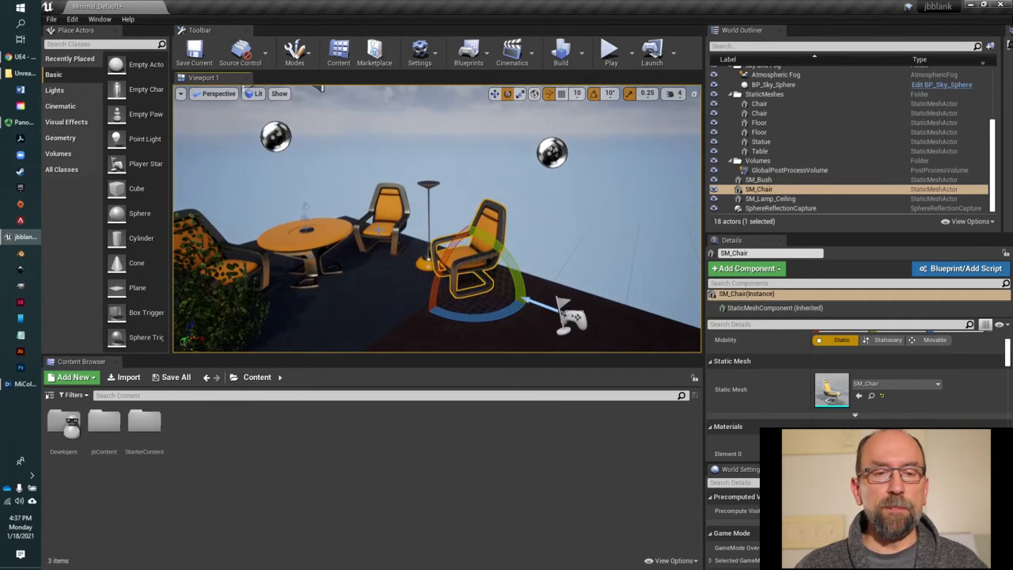
click(379, 230)
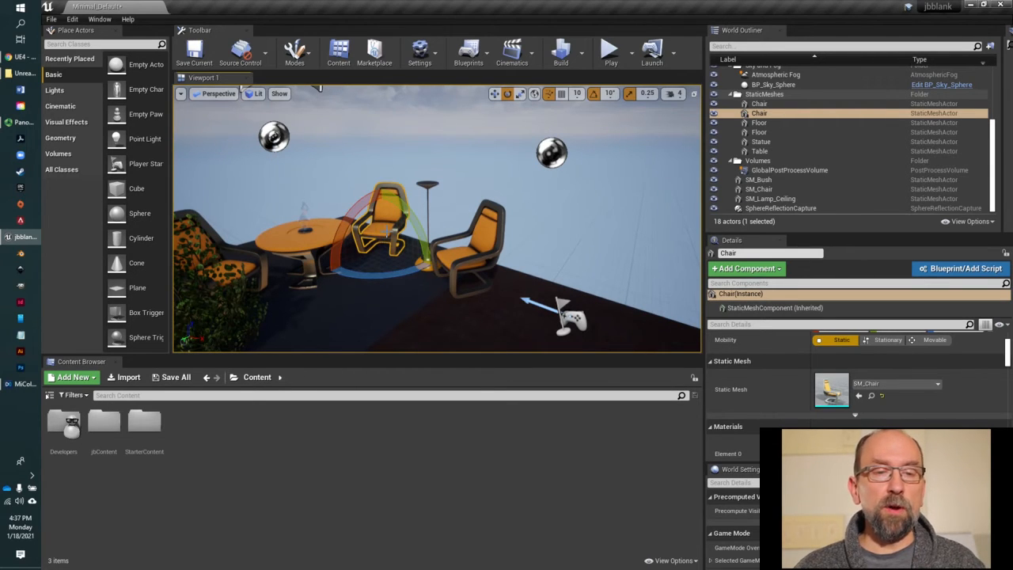
- Select the floor lamp between the two chairs and activate the Move tool
mouse_move(388, 231)
right_down()
mouse_move(399, 212)
mouse_move(340, 260)
mouse_move(389, 241)
right_up()
scroll(386, 230, up, 4)
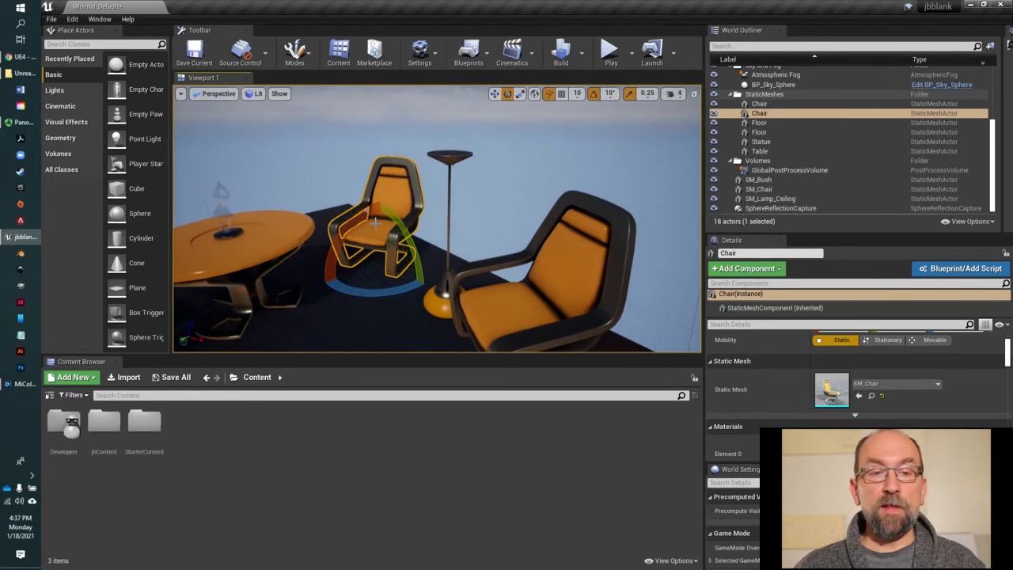
click(440, 305)
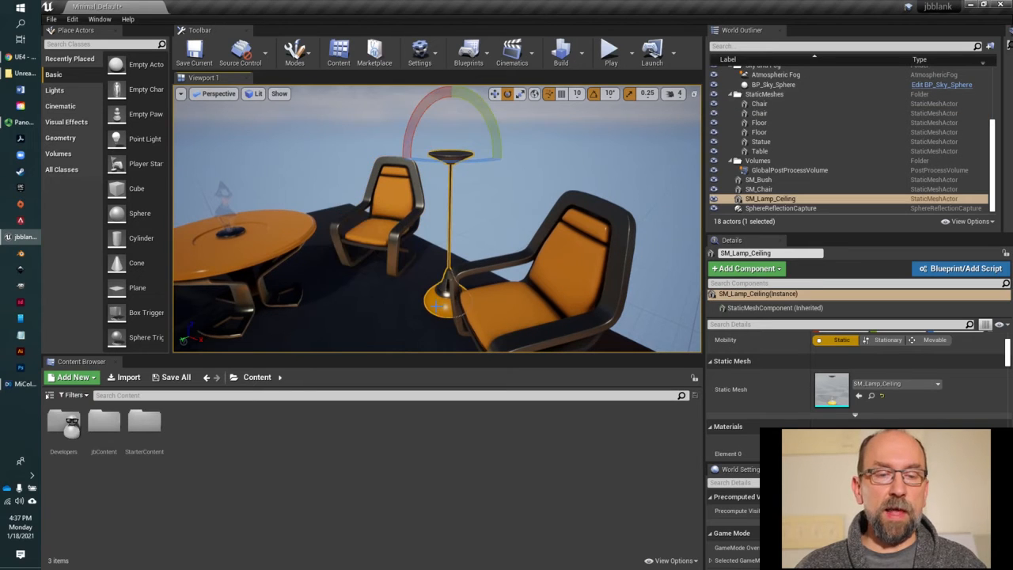
key(w)
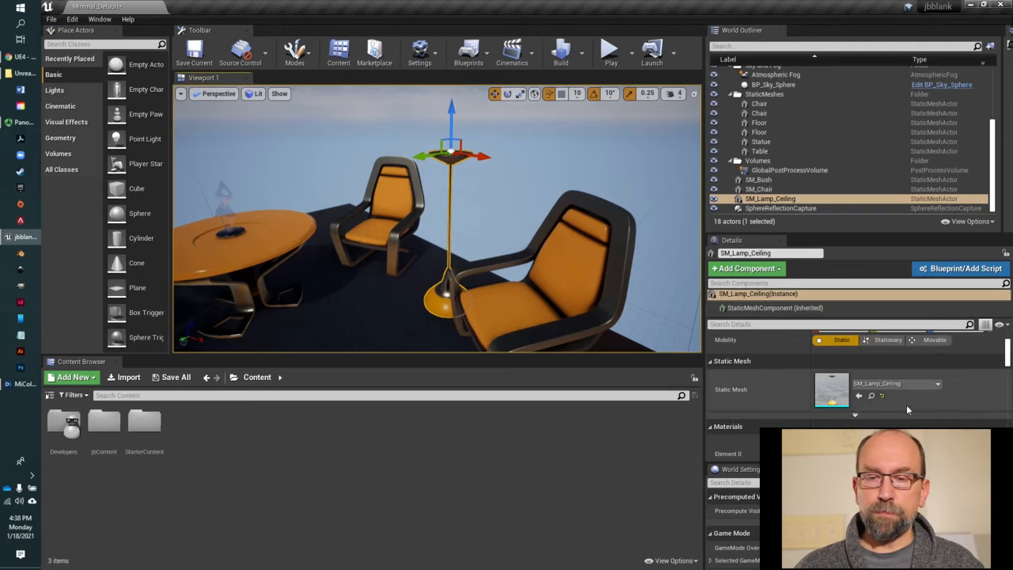
- Examine the lamp's transform, Static Mesh and Materials properties, collapsing and re-expanding the Static Mesh section
scroll(908, 400, up, 2)
scroll(760, 356, down, 1)
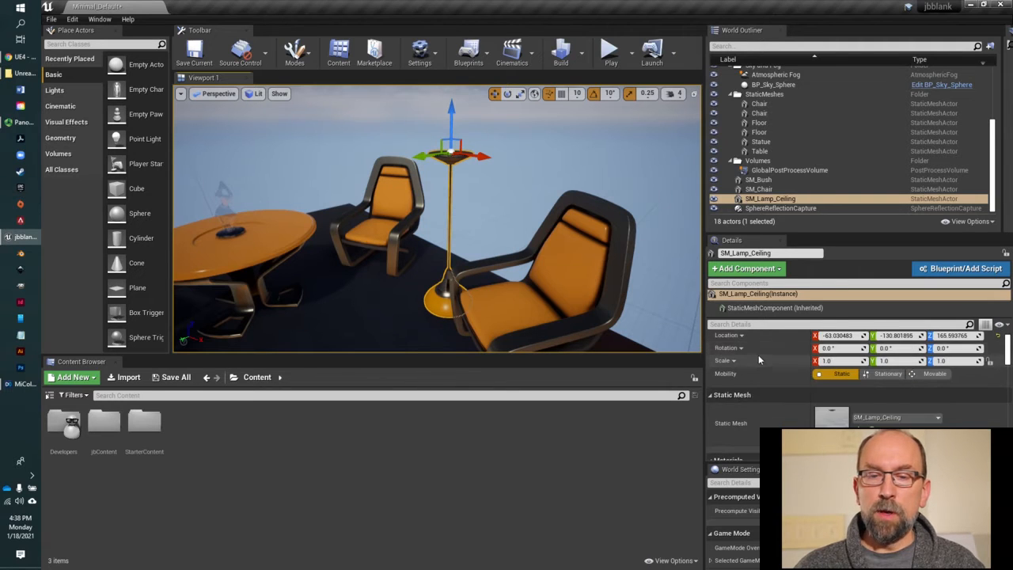
scroll(748, 342, up, 1)
scroll(745, 348, down, 2)
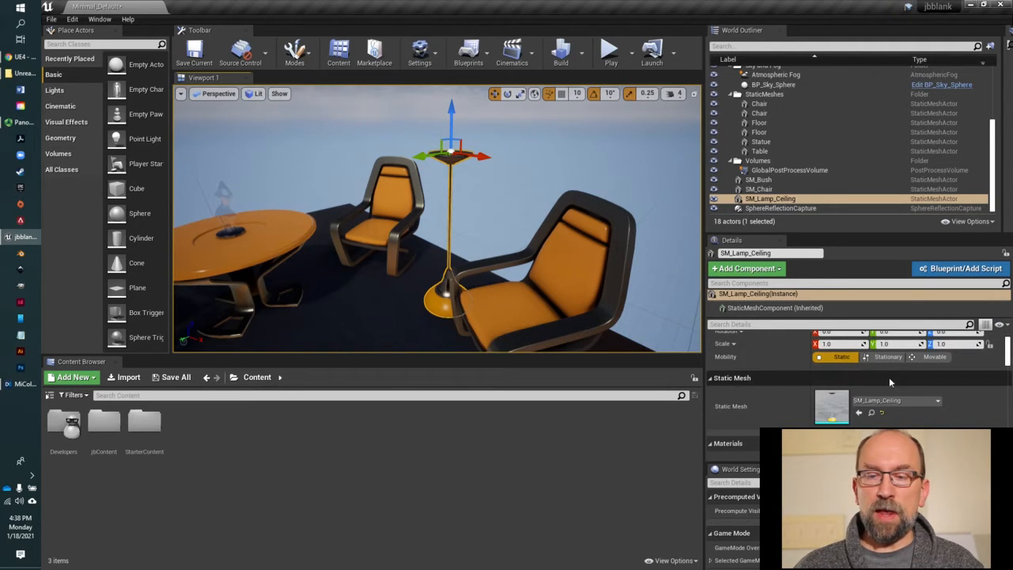
scroll(889, 383, down, 2)
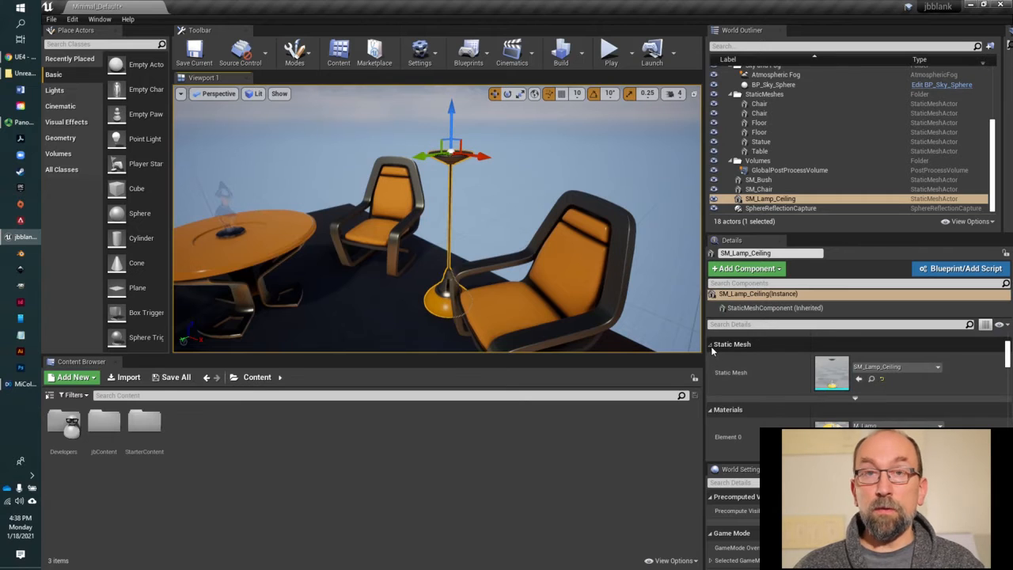
click(711, 345)
click(711, 345)
click(711, 345)
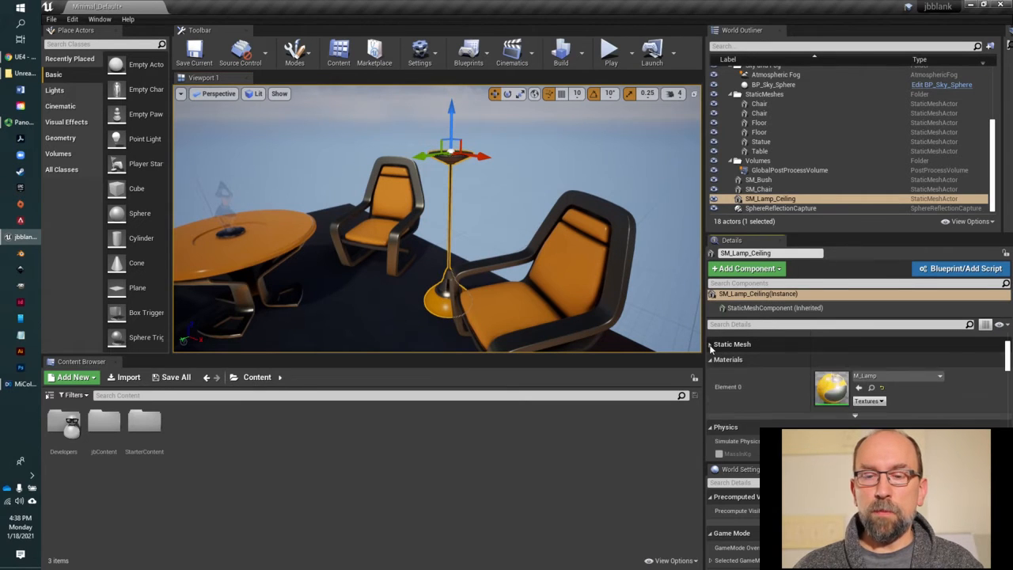
click(711, 345)
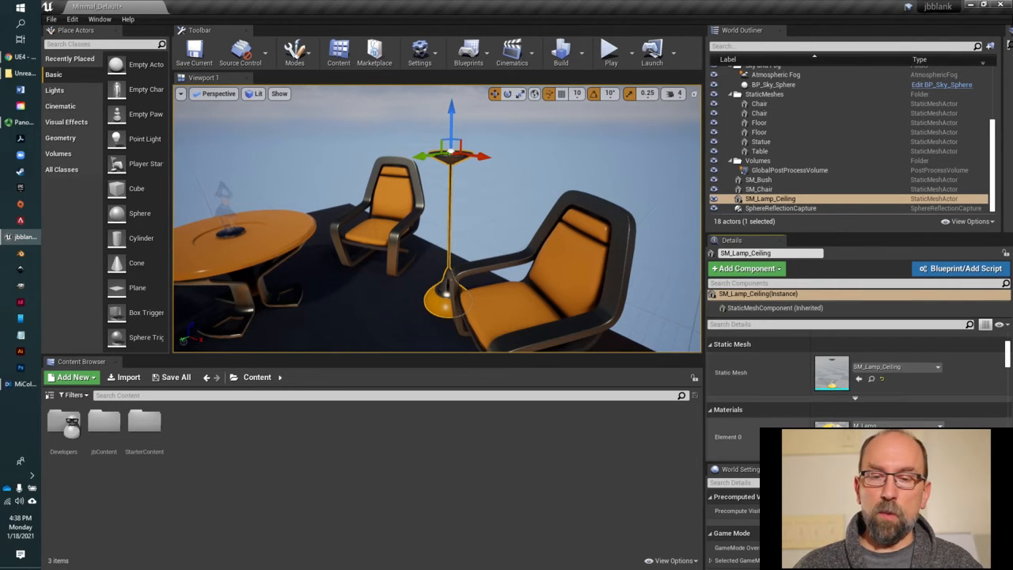
- Locate the lamp's SM_Lamp_Ceiling mesh in the Content Browser, and open the jbContent folder from the top-level Content folder
click(872, 378)
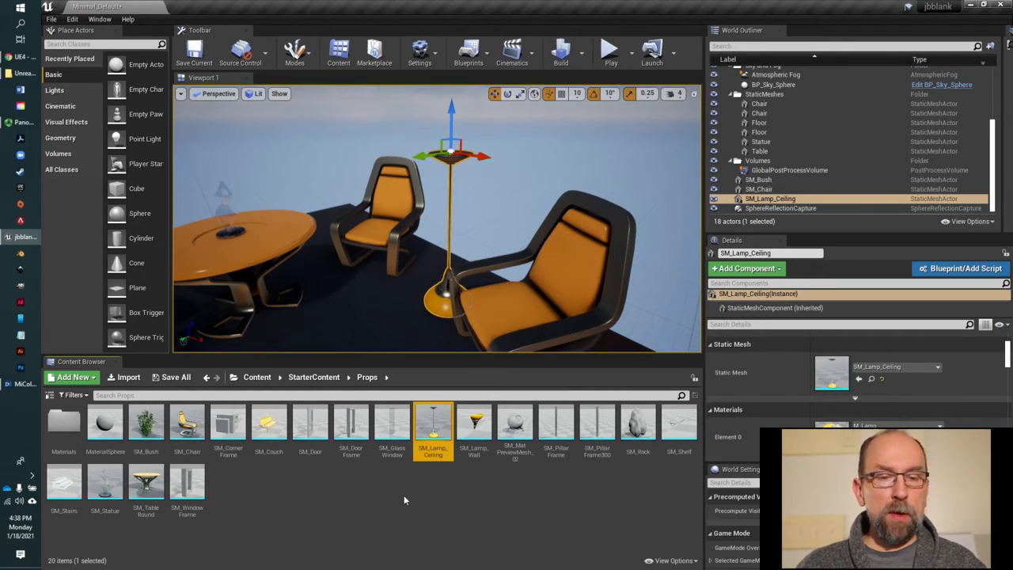
click(256, 378)
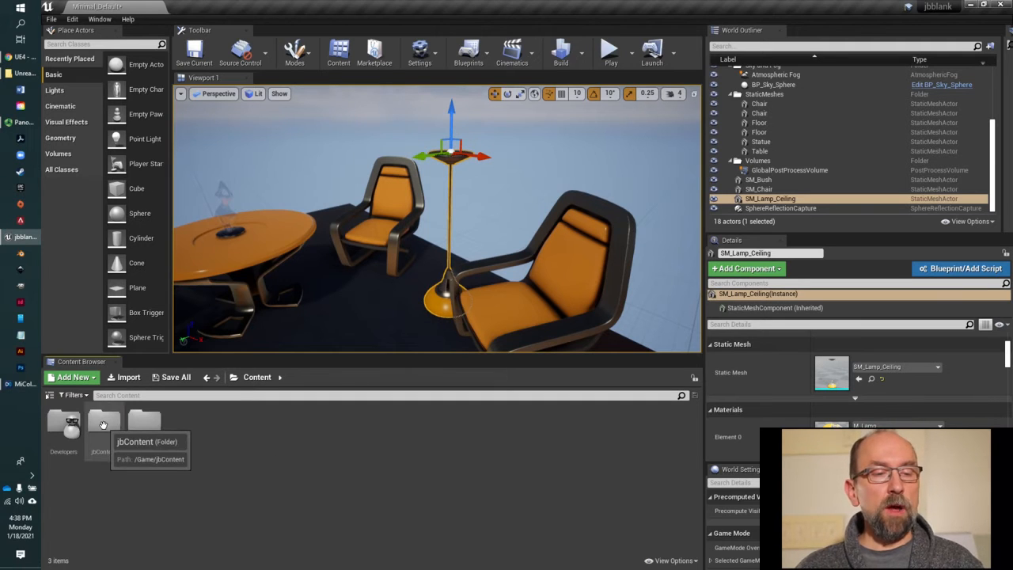
double_click(103, 426)
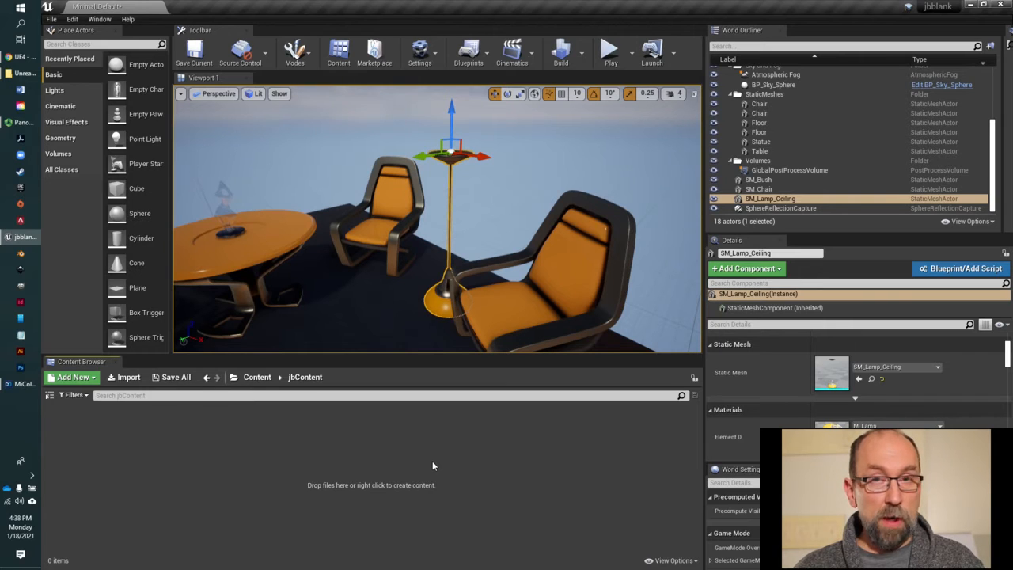
- Switch to a new Chrome window and open pexels.com
key(alt+Tab)
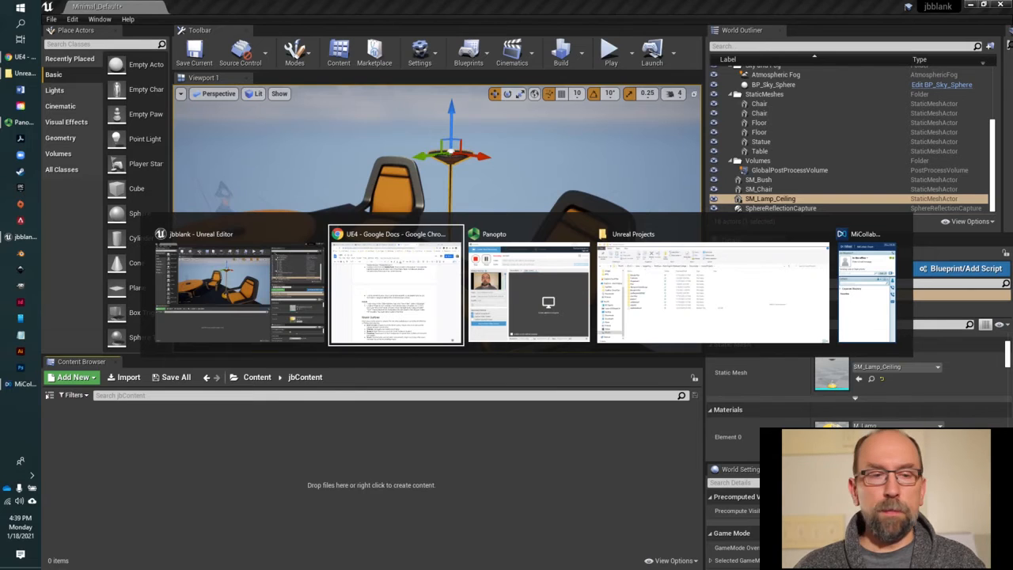
key(alt+Tab)
key(alt+Tab)
key(alt+Tab)
key(alt+Tab)
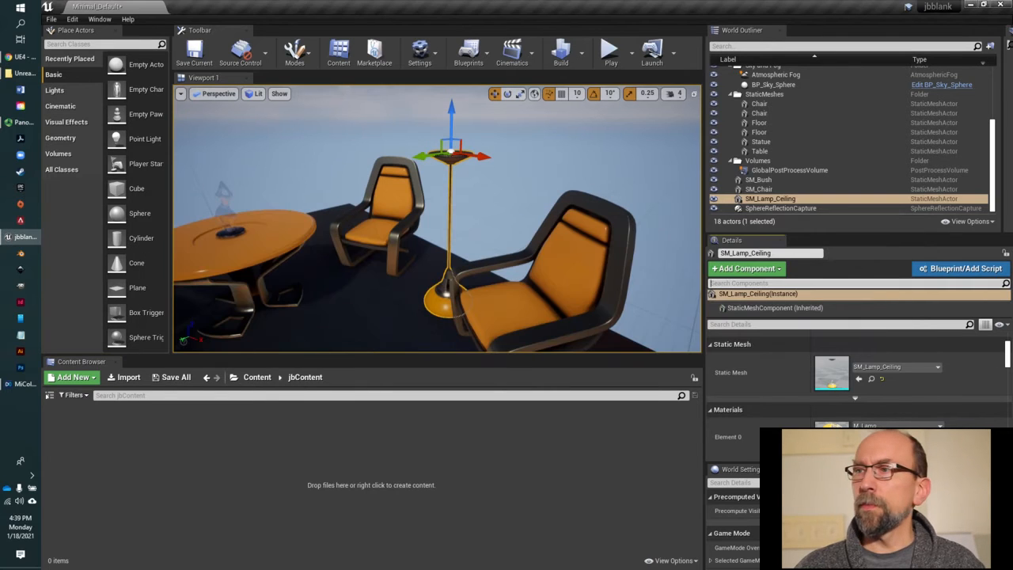
key(alt+Tab)
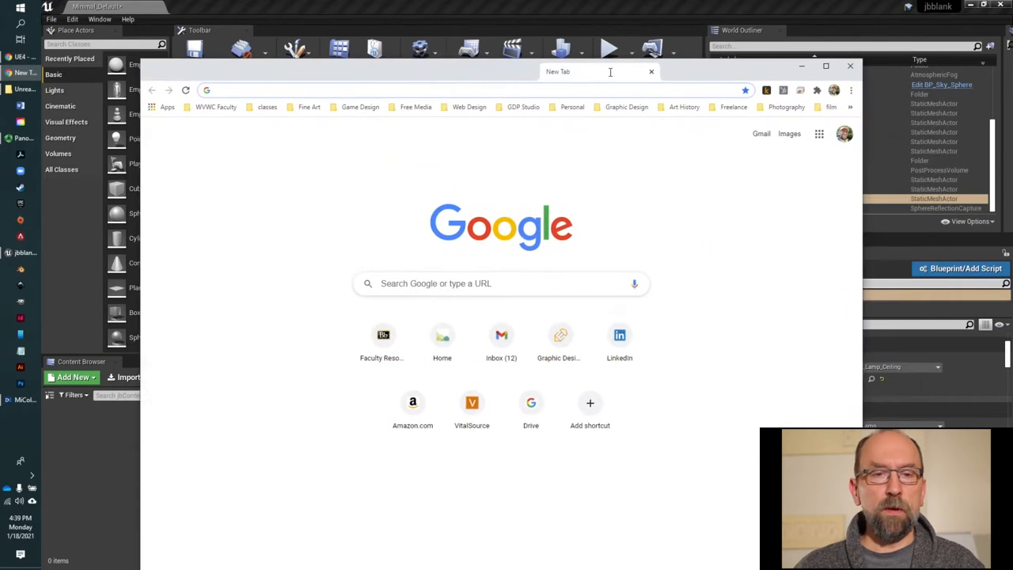
click(434, 94)
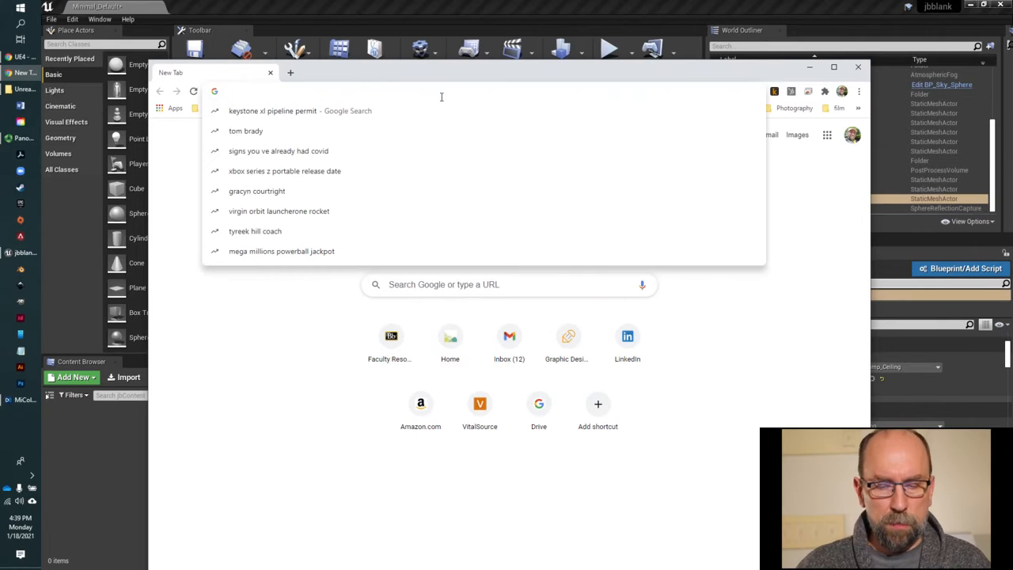
text(pexe)
key(Return)
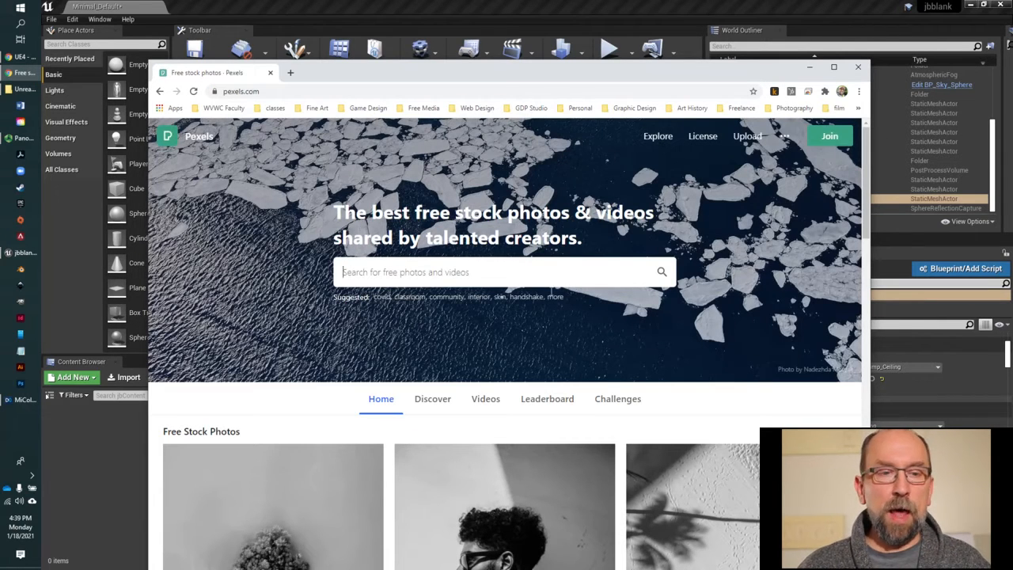
- Search Pexels for "texture" photos
scroll(467, 340, down, 1)
scroll(452, 356, up, 1)
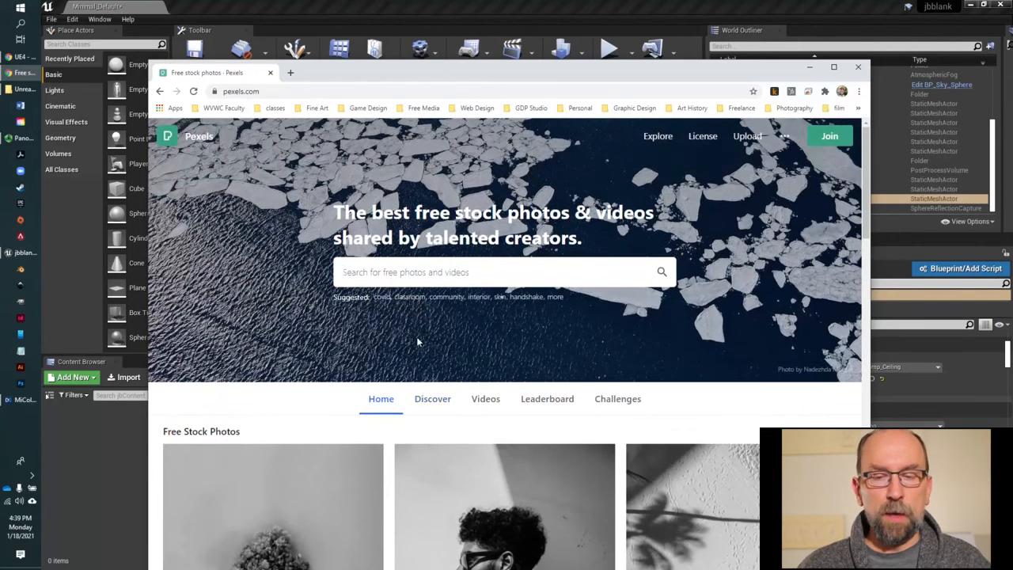
click(401, 275)
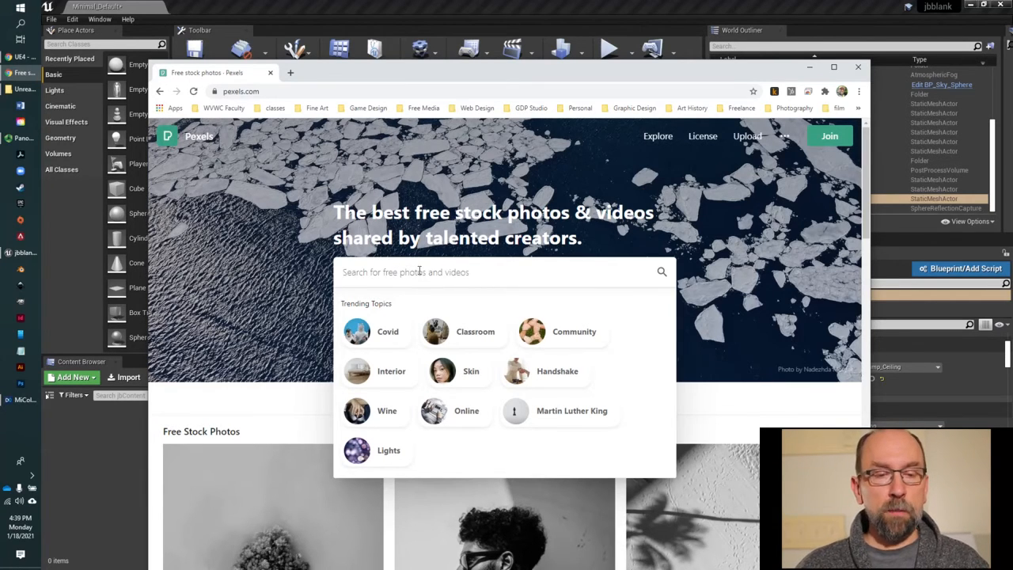
text(texture)
key(Return)
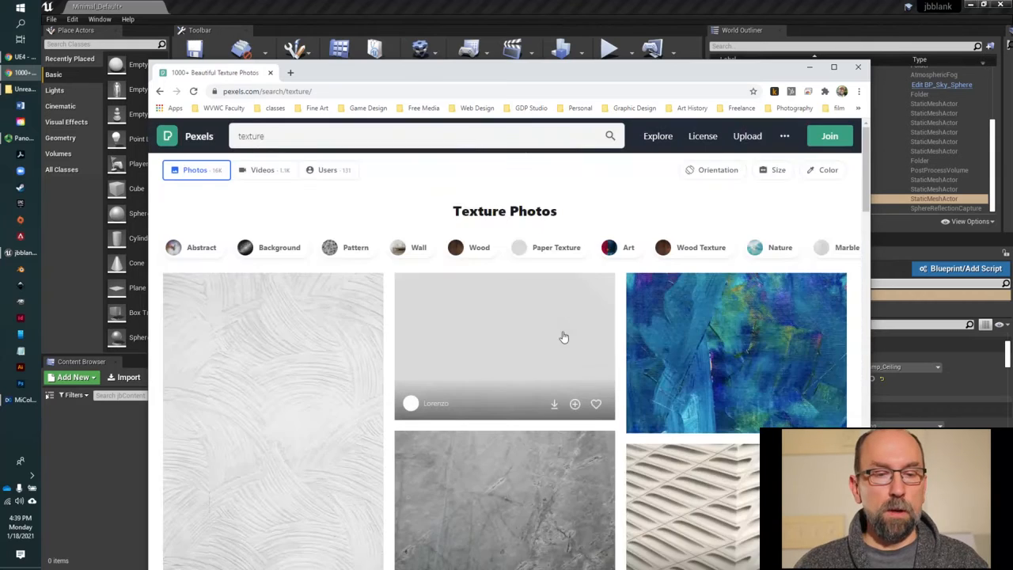
- Download the yellow plaster texture photo by FWStudio from the search results and dismiss the thank-you dialog
scroll(564, 340, down, 3)
scroll(564, 349, down, 3)
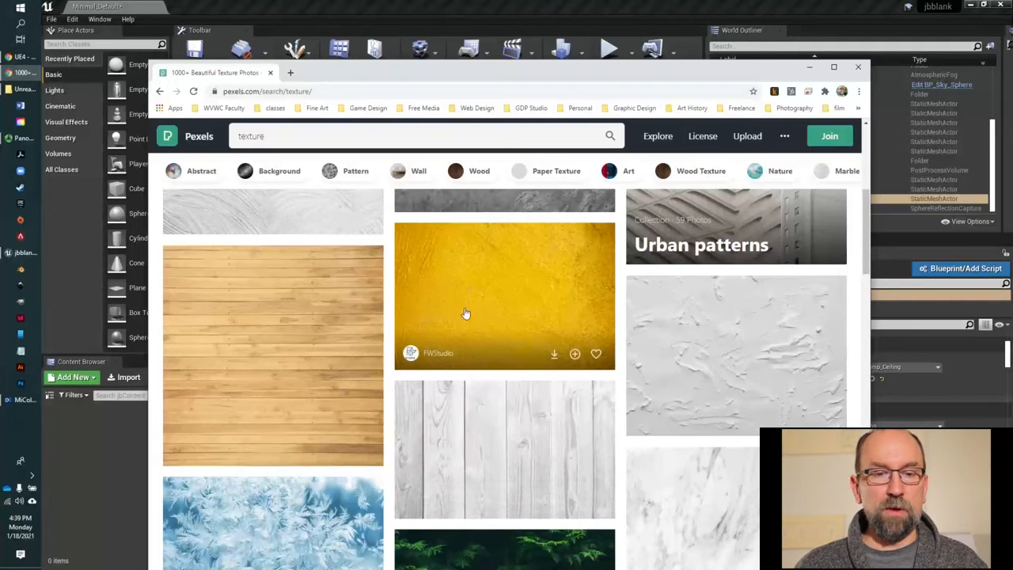
click(555, 354)
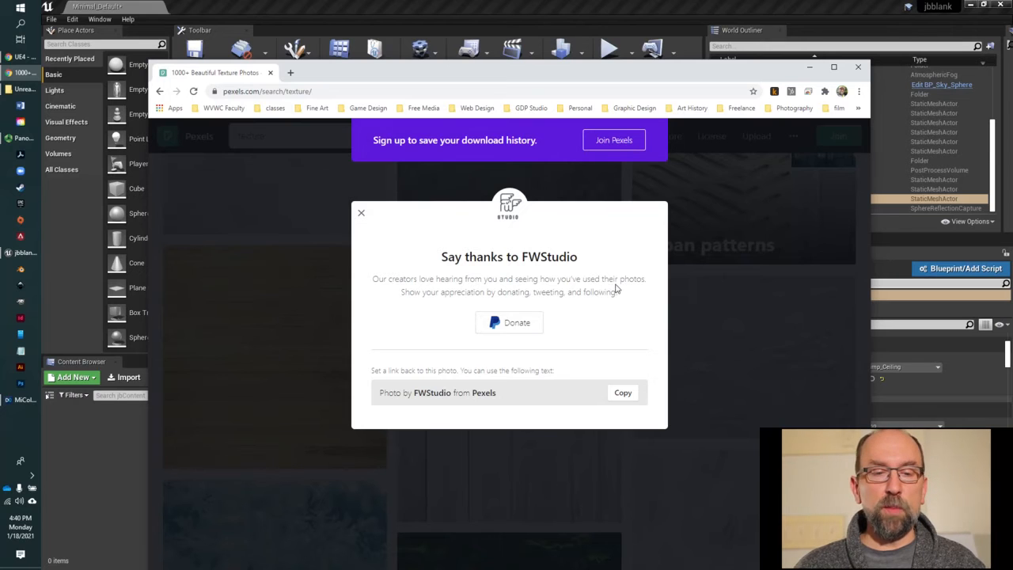
click(746, 325)
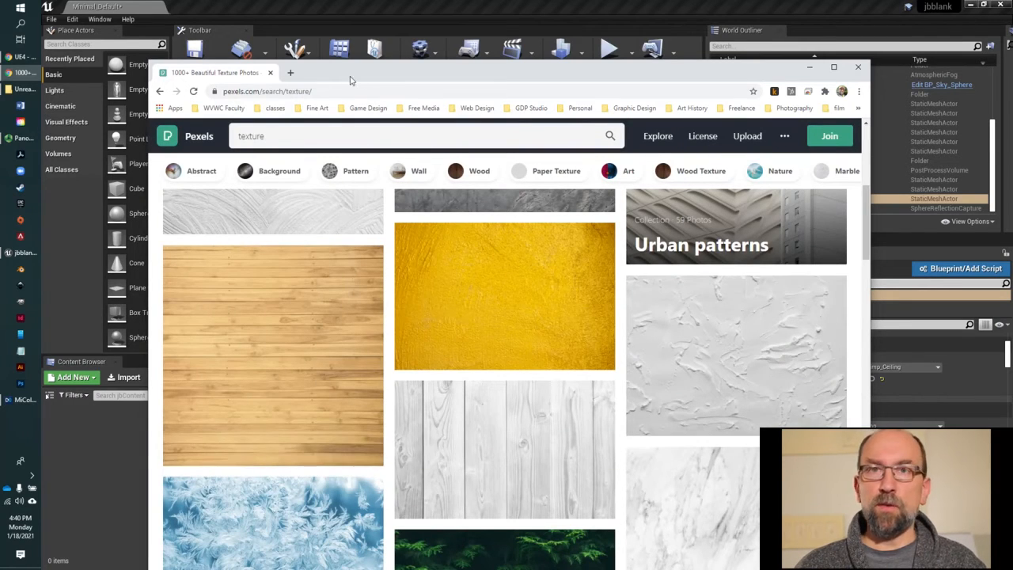
- Return to Unreal Editor and import pexels-fwstudio-122458 from the Downloads folder into jbContent
click(811, 69)
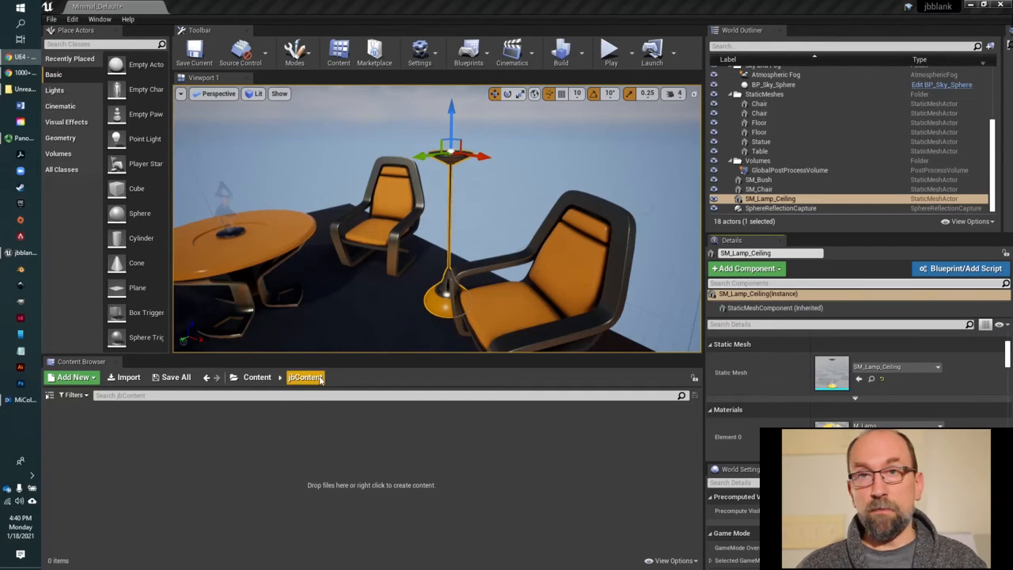
click(125, 382)
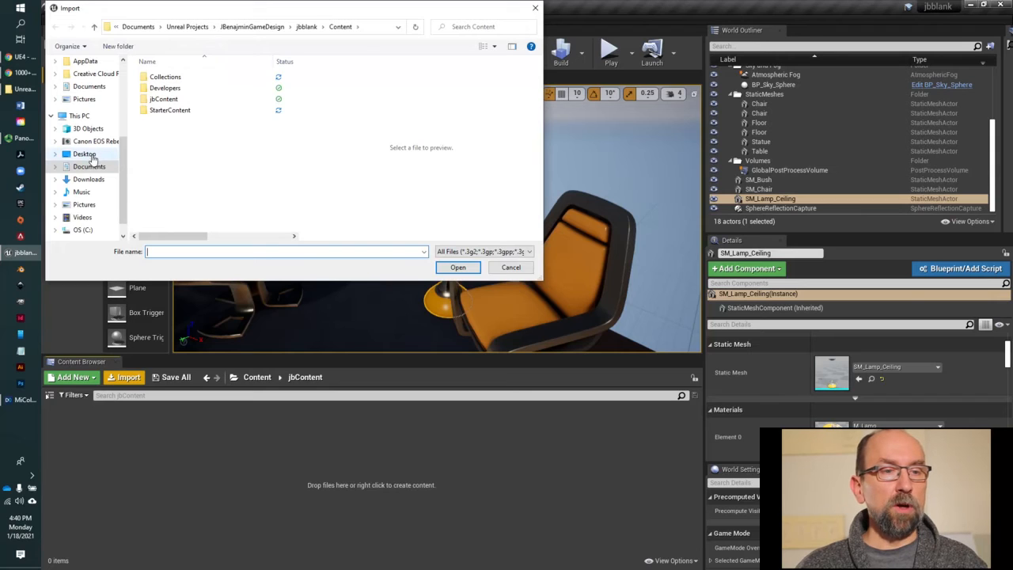
click(87, 180)
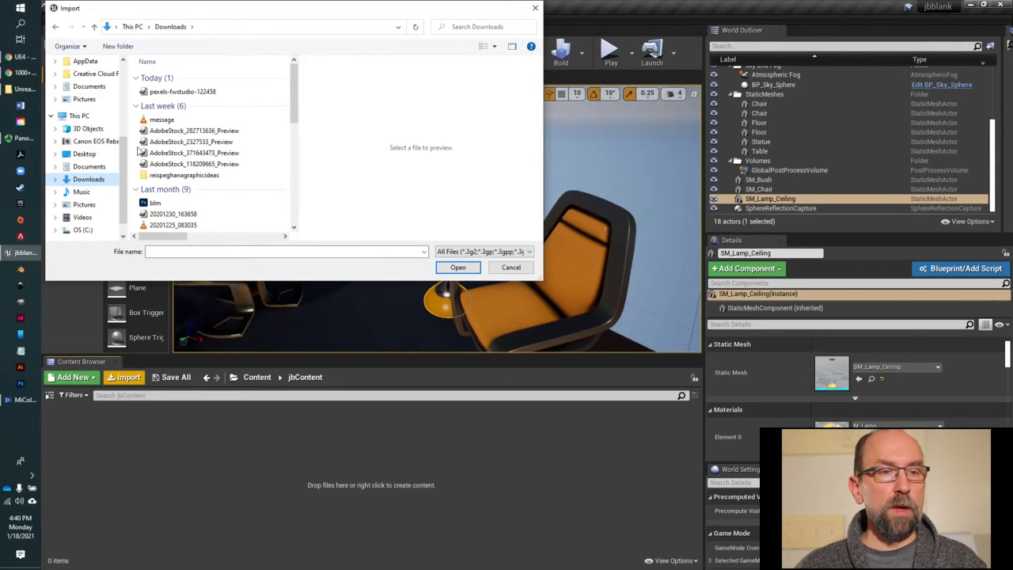
click(179, 92)
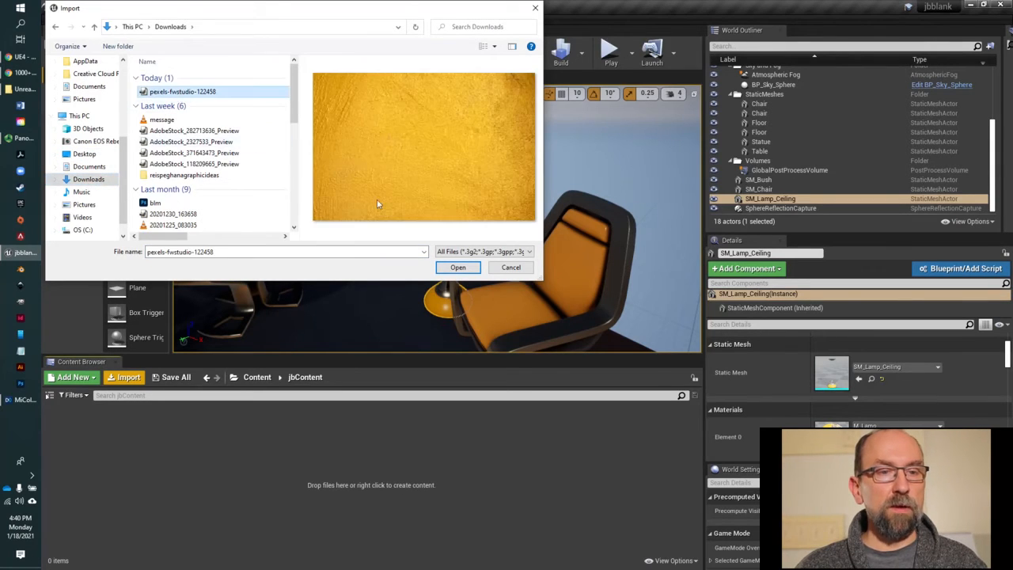
click(471, 272)
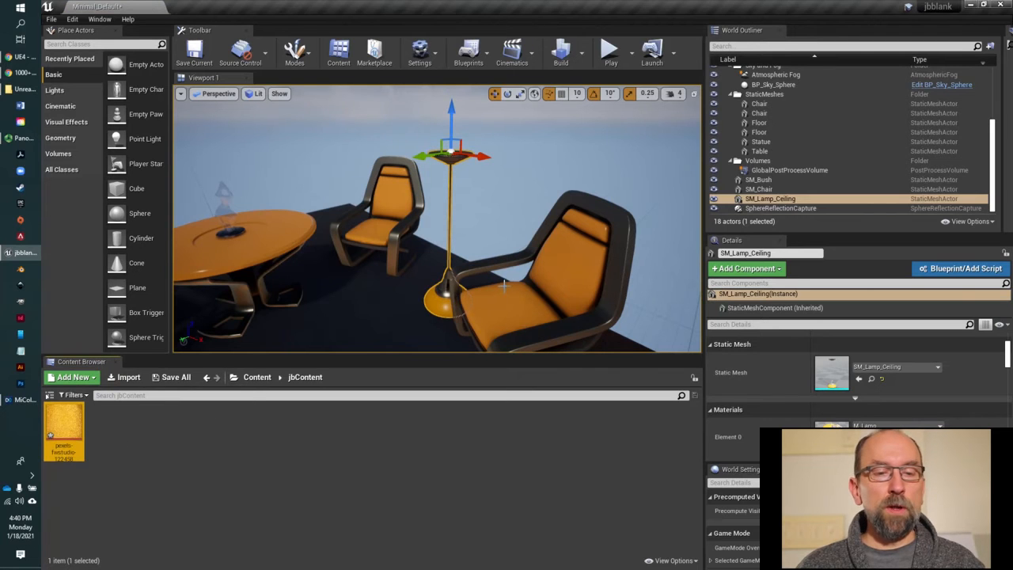
- Place a basic Cube on the floor near the bush and raise it along the Z axis
right_drag(506, 272, 509, 272)
drag(127, 188, 396, 273)
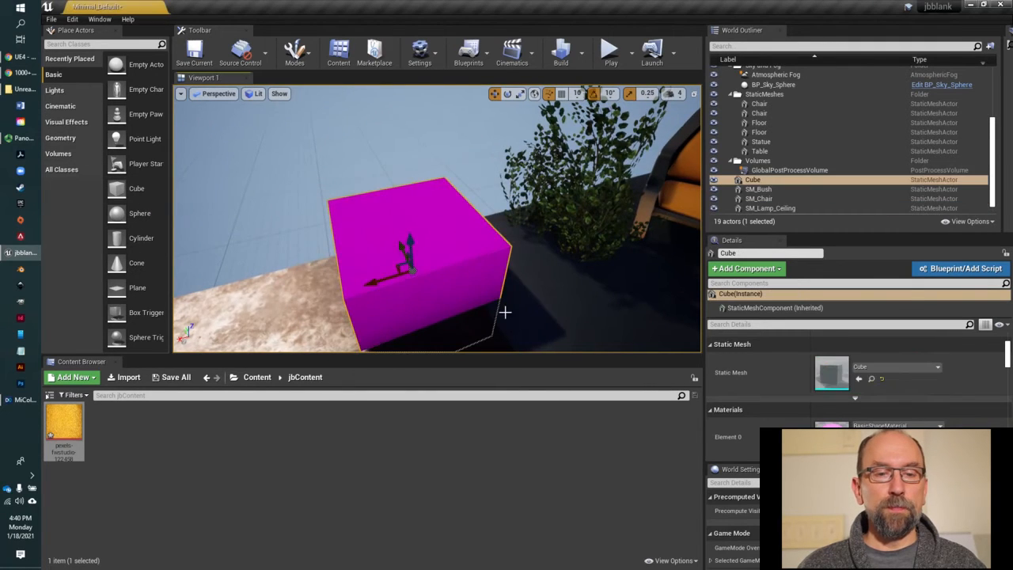
scroll(502, 308, down, 3)
right_drag(400, 325, 372, 310)
drag(367, 240, 363, 214)
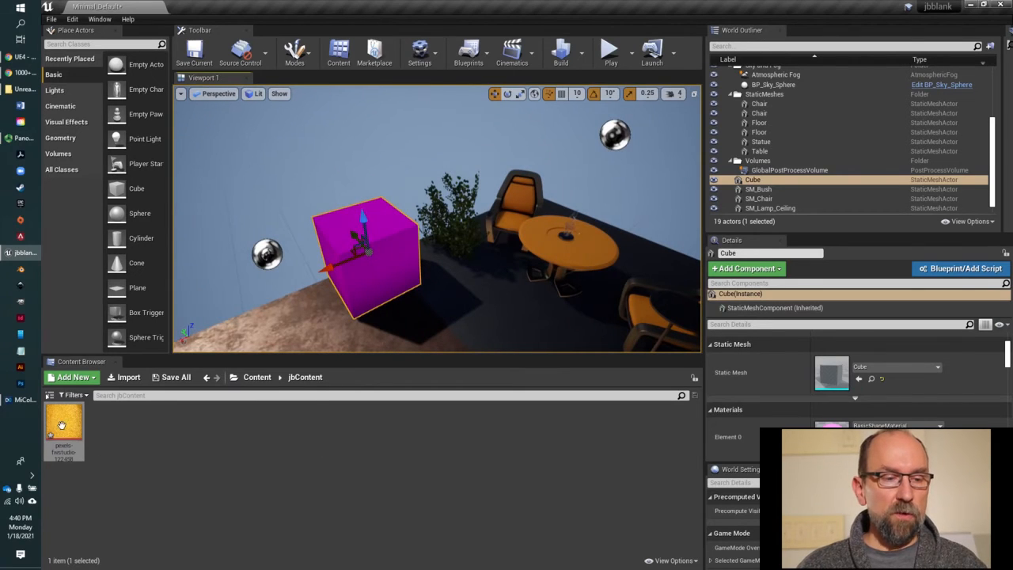
- Apply the imported pexels-fwstudio-122458 texture to the cube, shift the cube slightly along its Y axis, and inspect its faces
drag(61, 425, 368, 265)
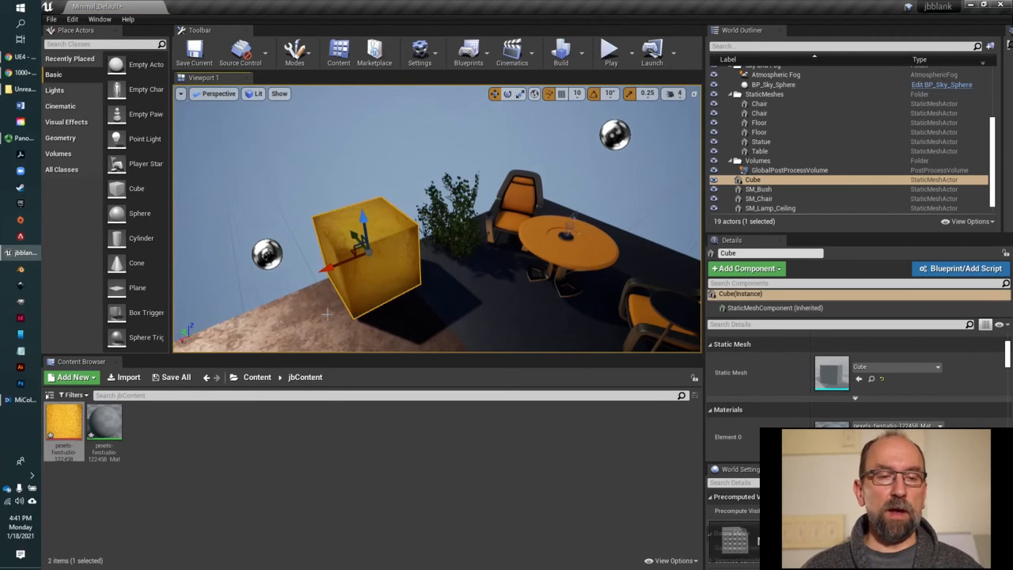
right_drag(319, 297, 333, 219)
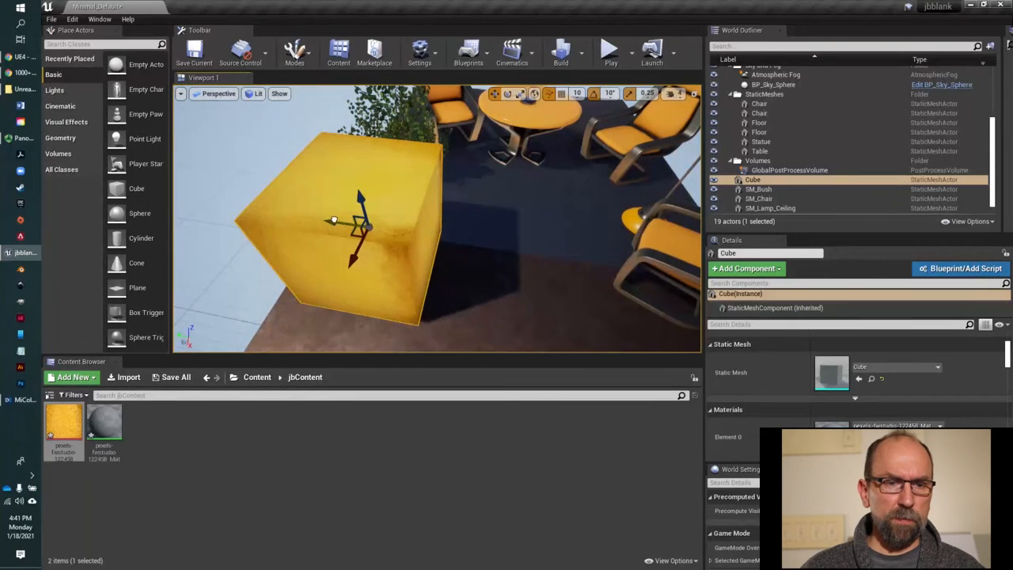
drag(333, 219, 322, 218)
right_drag(420, 295, 400, 275)
scroll(457, 317, up, 3)
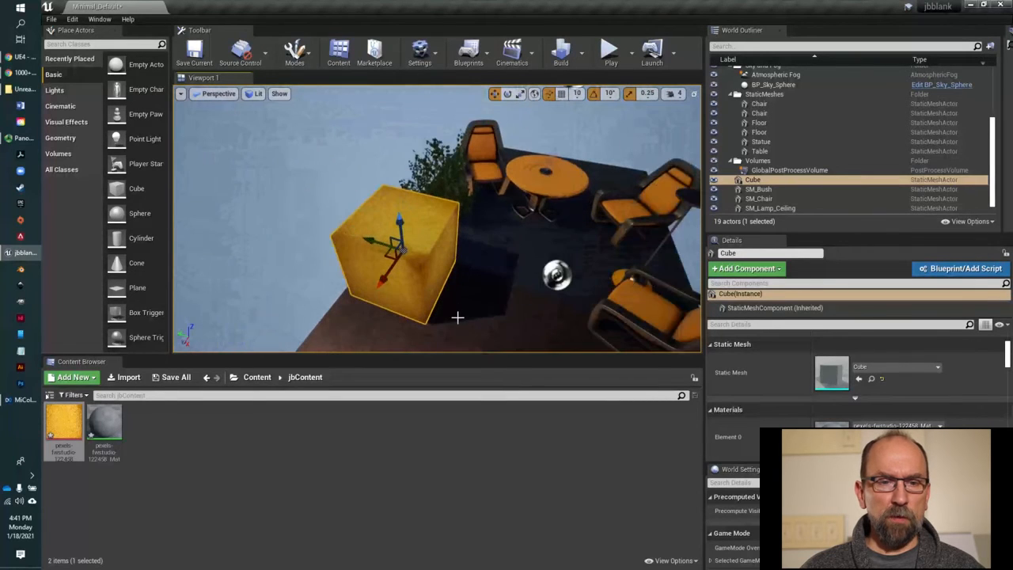
mouse_move(460, 328)
right_down()
mouse_move(467, 347)
mouse_move(396, 311)
mouse_move(479, 327)
right_up()
scroll(459, 331, up, 5)
scroll(461, 330, down, 5)
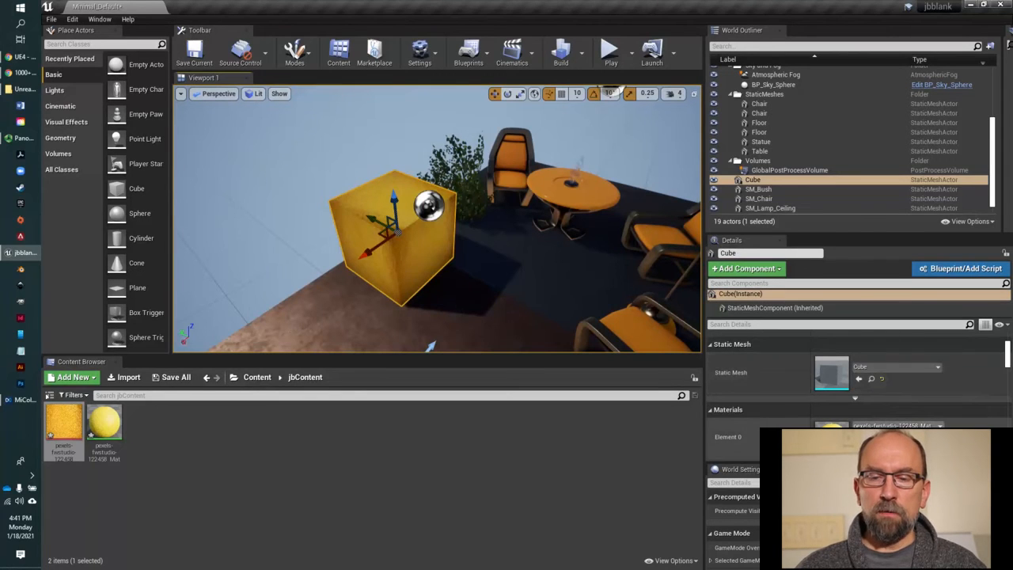
- Search the material assets for "wood" and assign M_Wood_Pine to the cube's Element 0 material slot
click(911, 426)
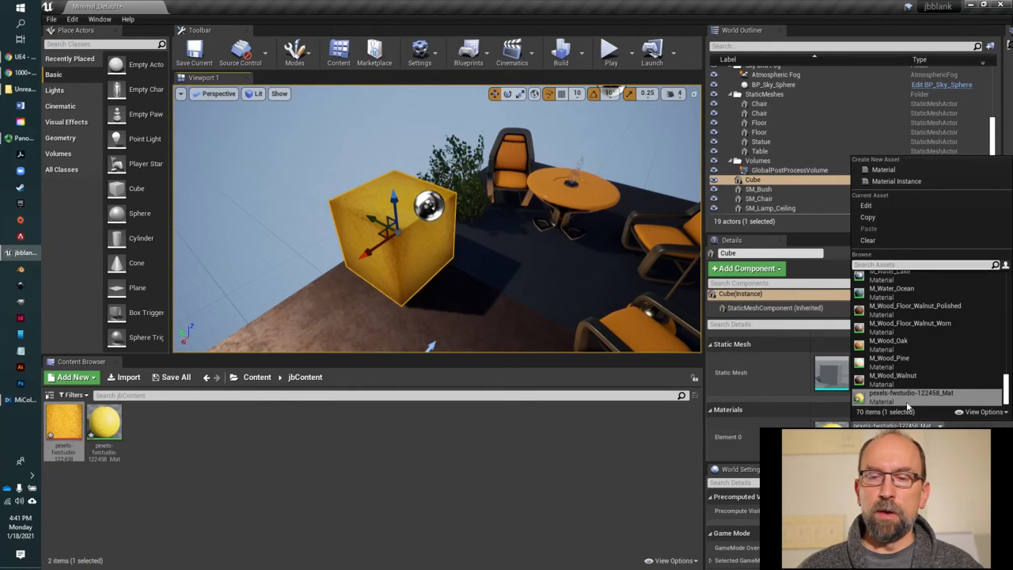
click(910, 264)
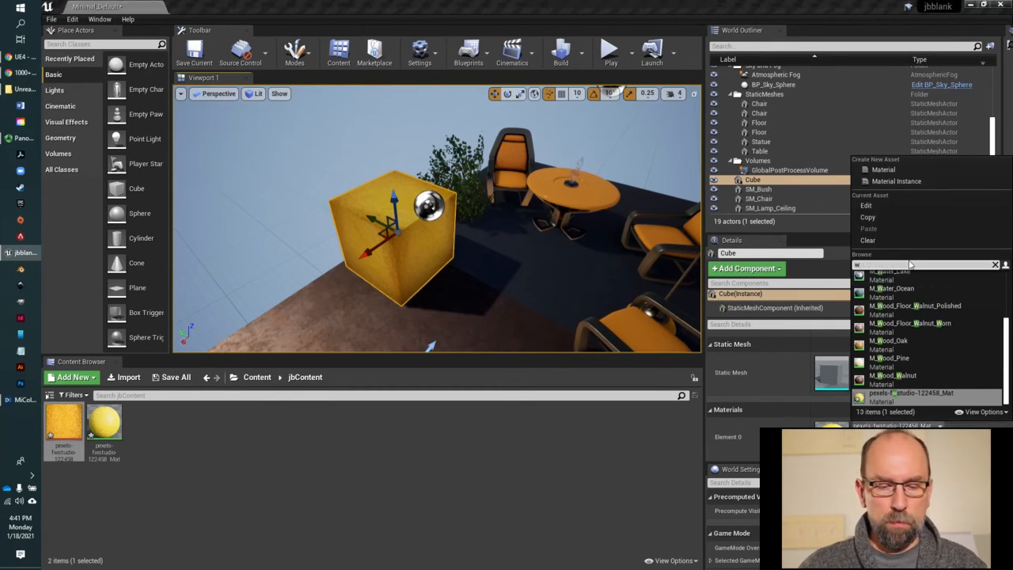
text(wood)
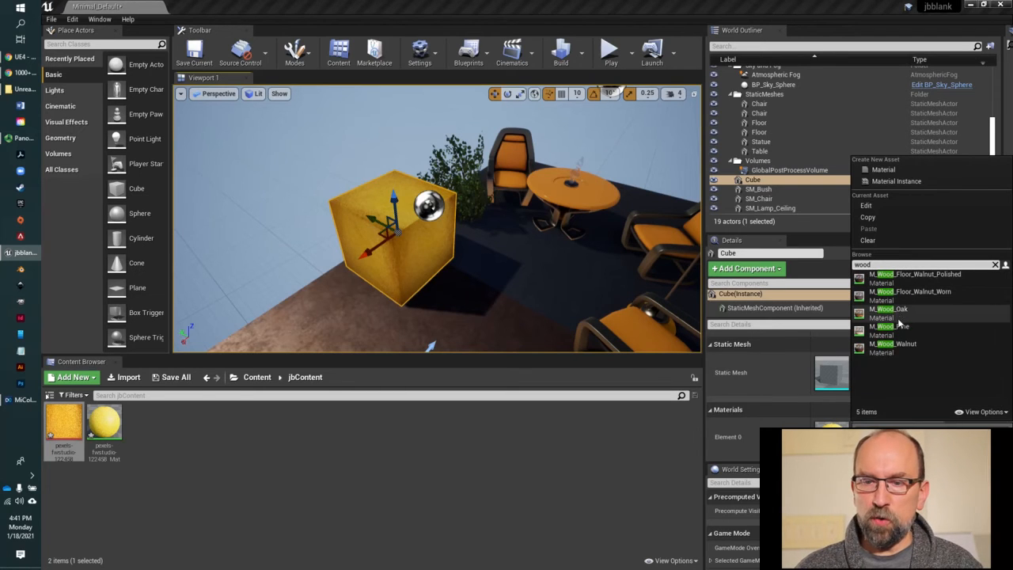
click(899, 328)
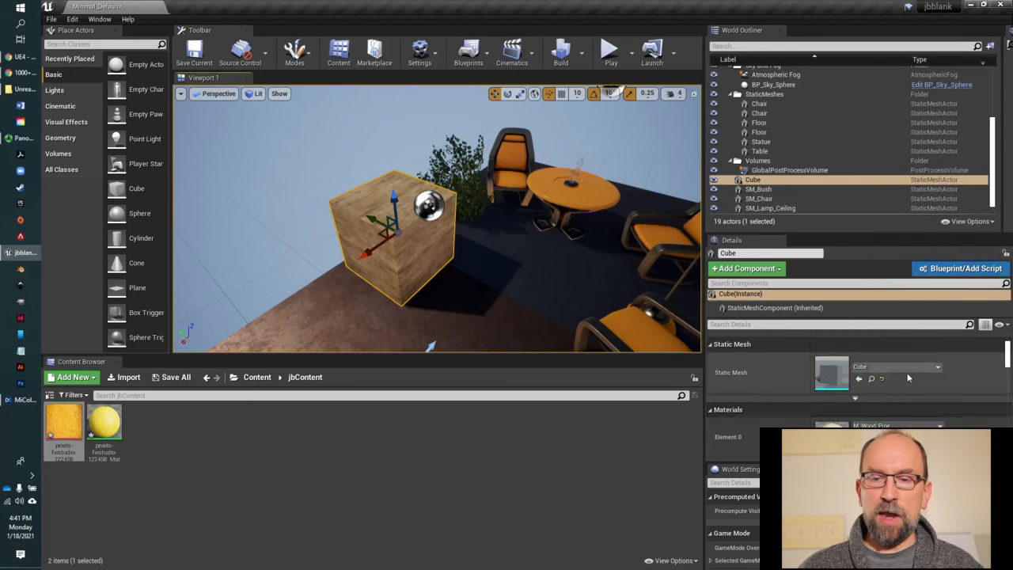
- Replace the cube's static mesh with Shape_Cone, lower it to the floor and shift it slightly across the floor
click(938, 368)
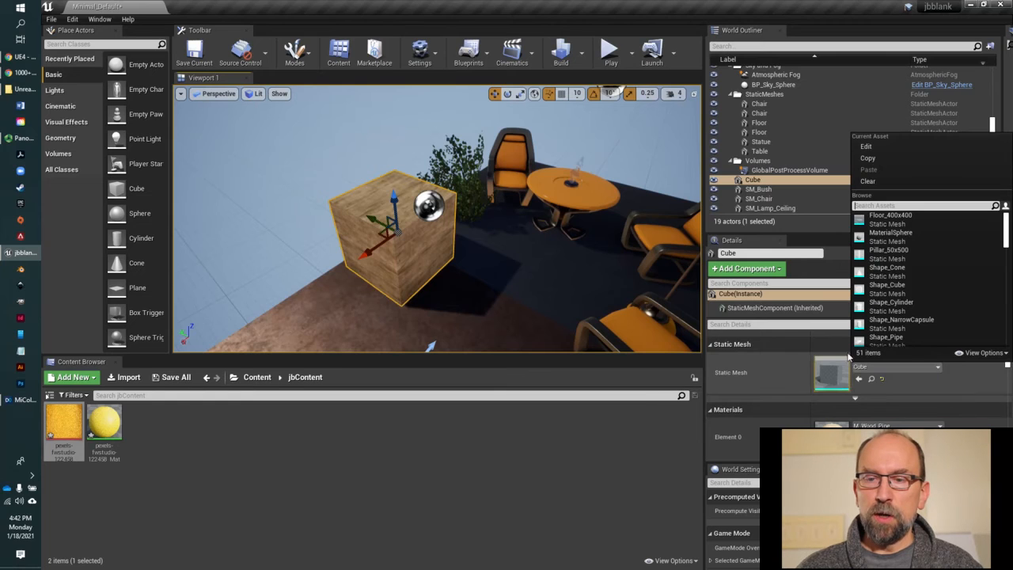
click(887, 270)
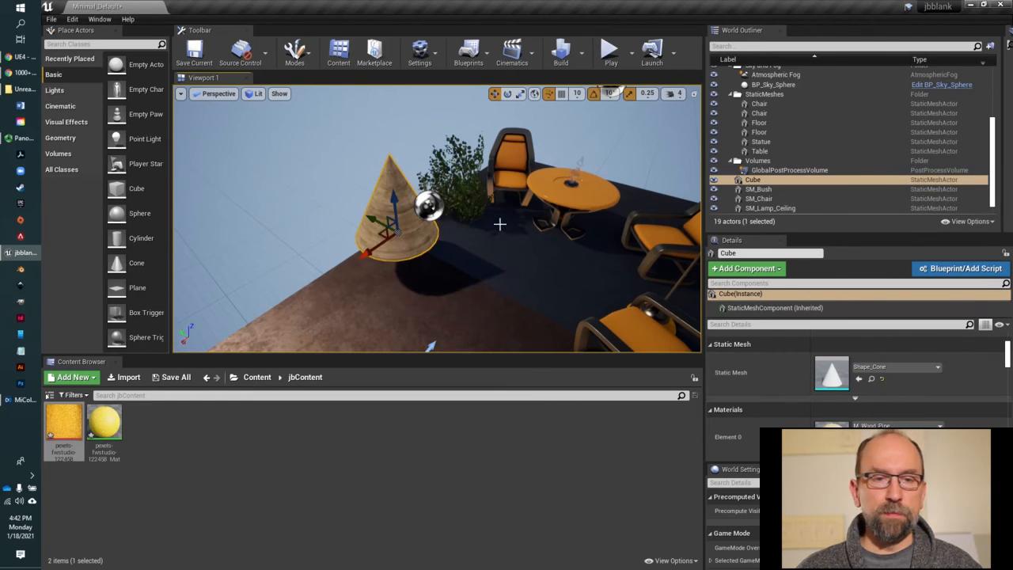
drag(390, 198, 390, 271)
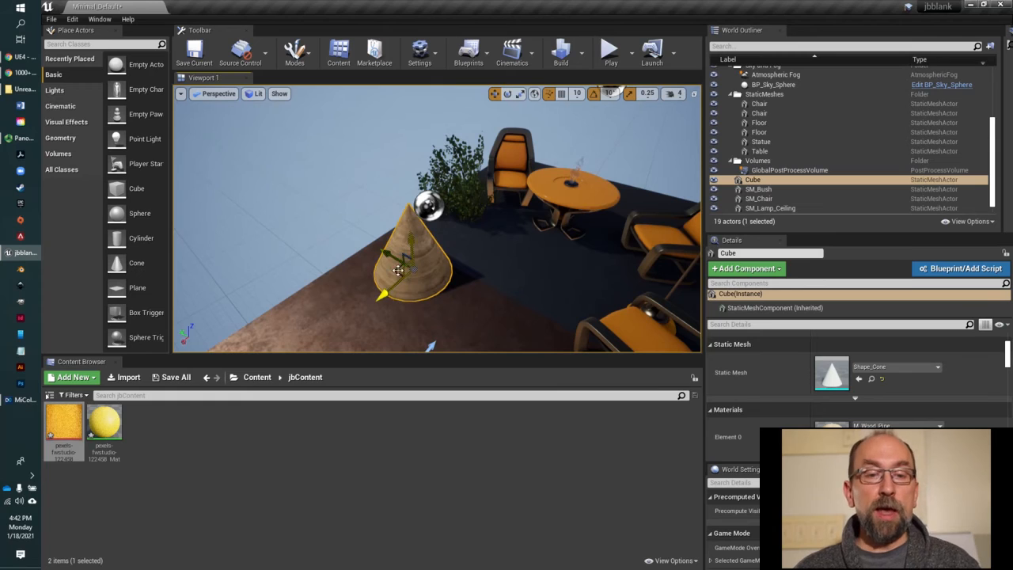
drag(392, 259, 406, 270)
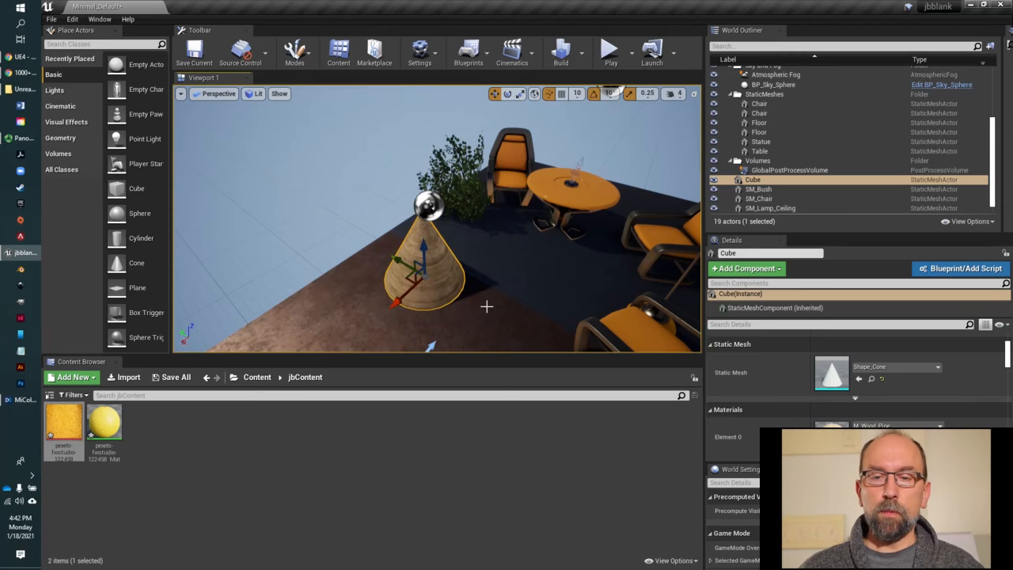
- Rename the Cube actor to Cone and move it across the brown floor, farther from the bush
scroll(867, 399, down, 5)
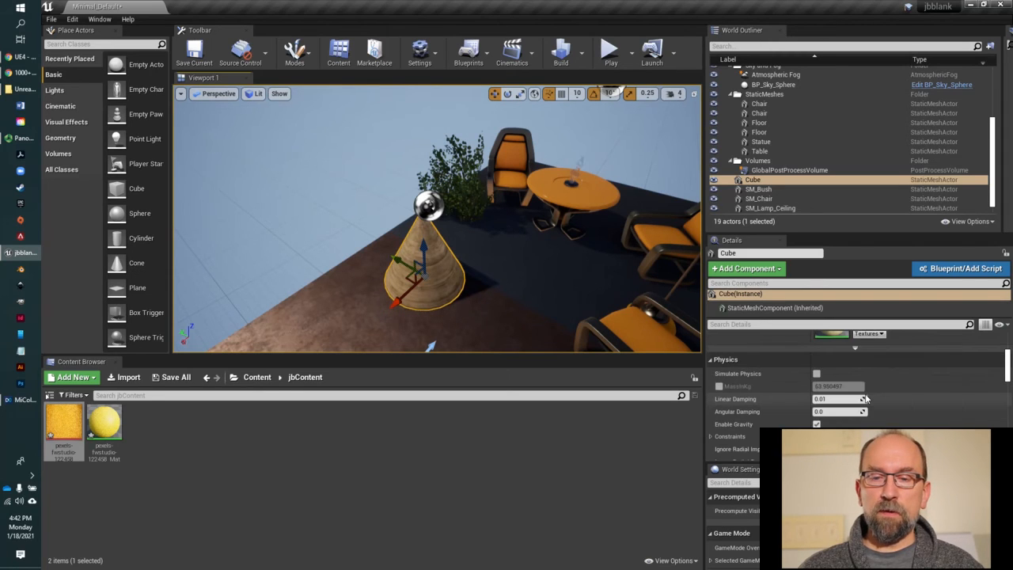
scroll(866, 400, up, 5)
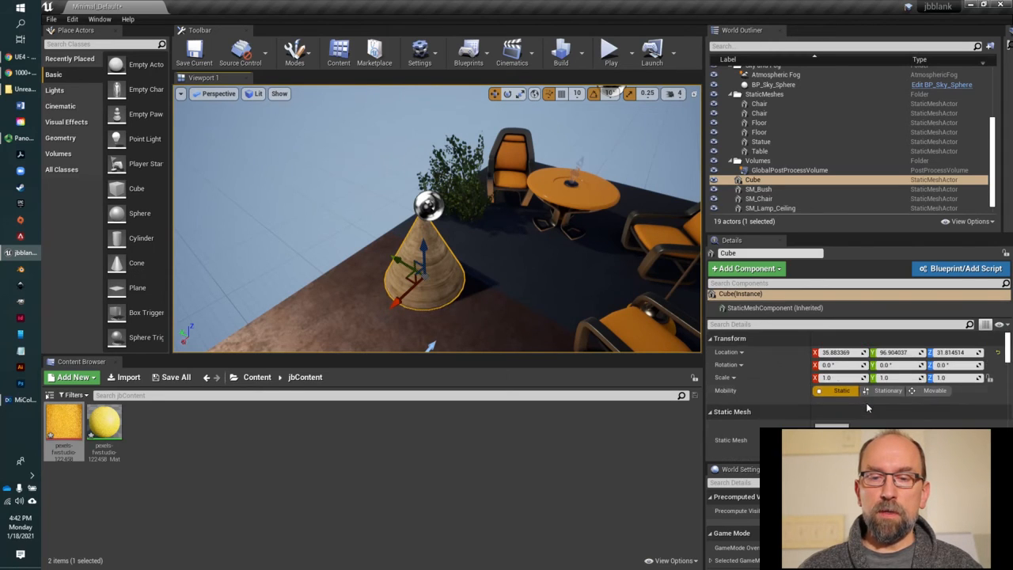
click(803, 182)
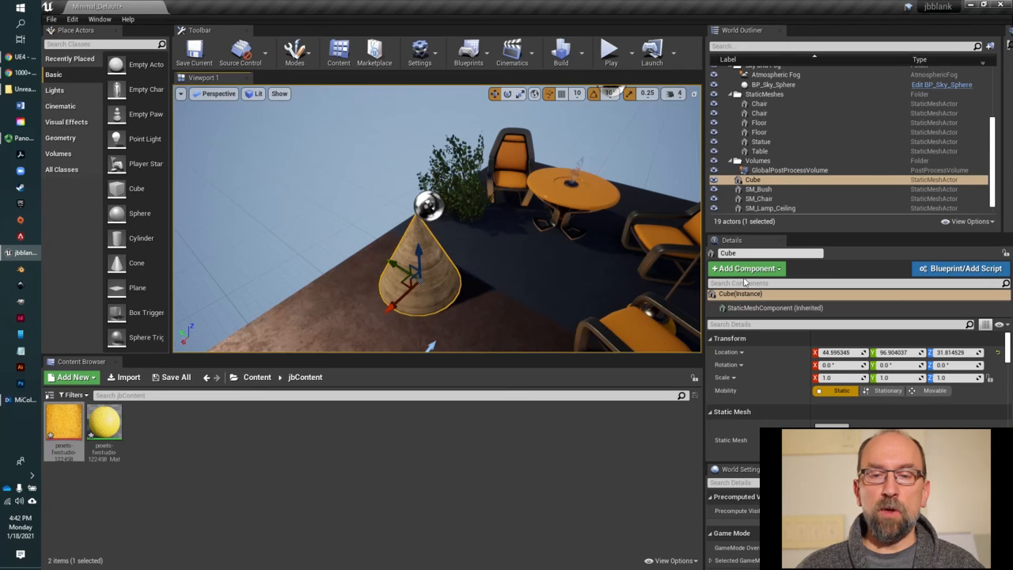
text(Co)
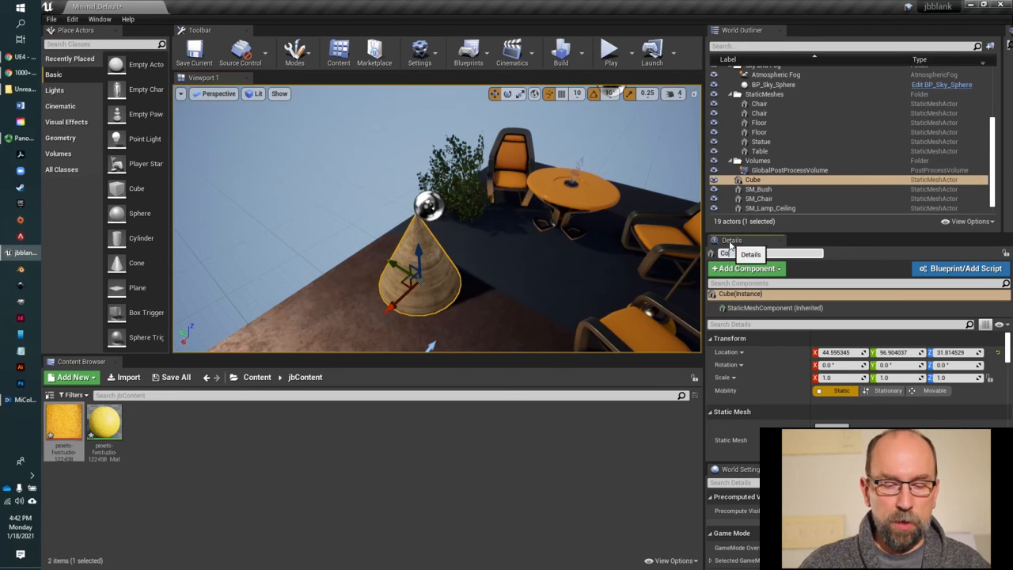
text(ne)
key(Return)
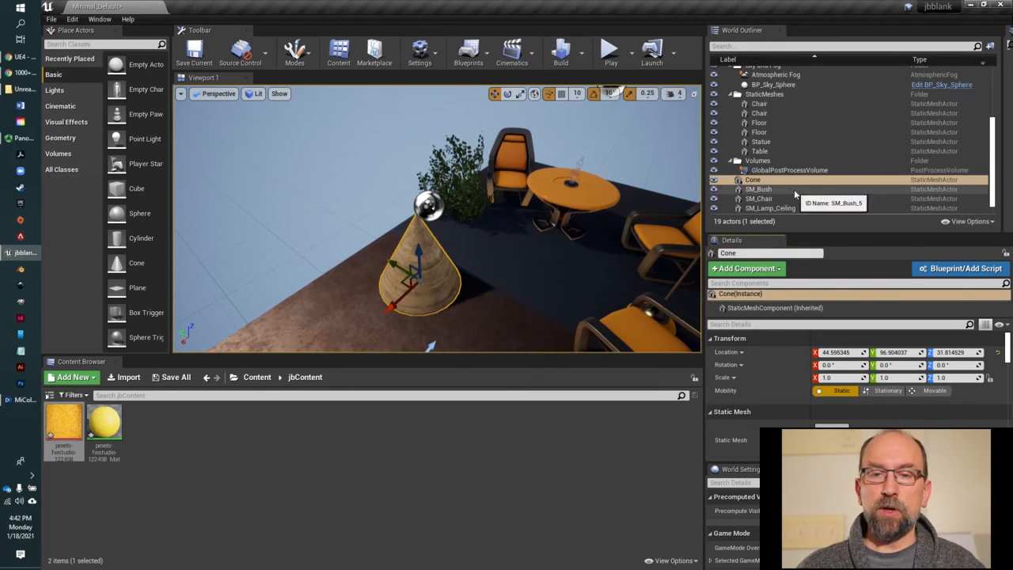
scroll(797, 195, up, 1)
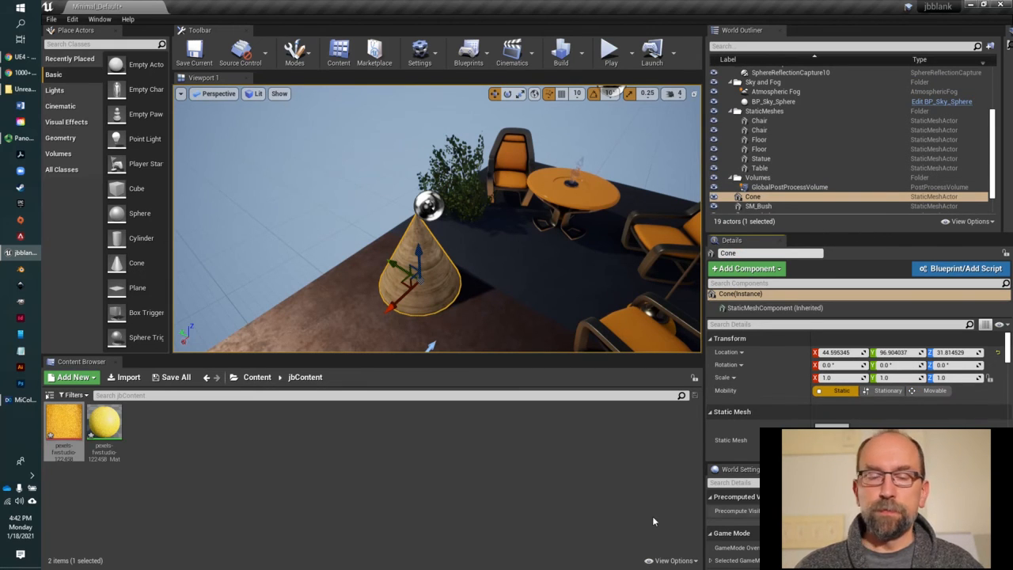
drag(391, 311, 359, 267)
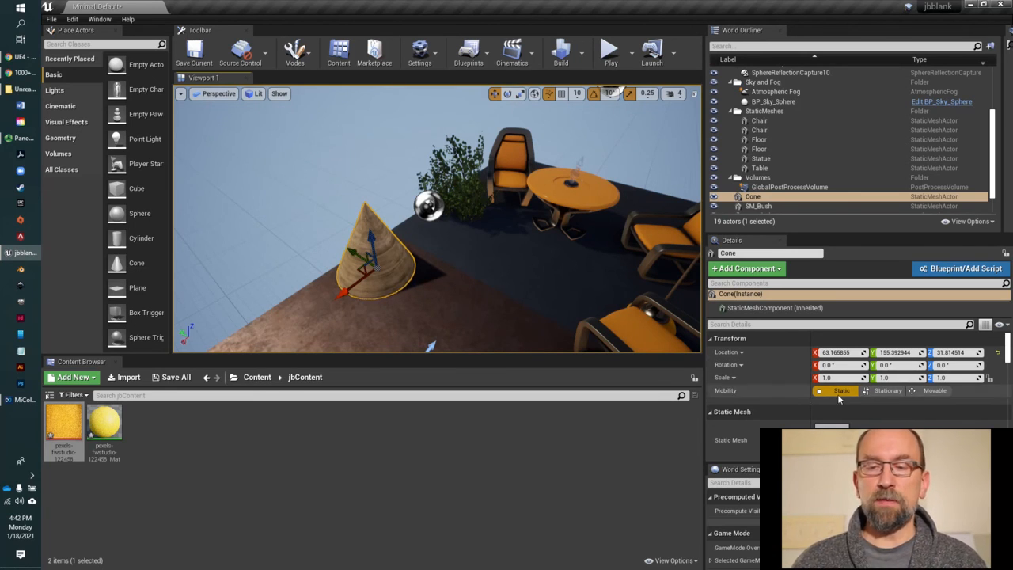
- Try the Stationary and Movable mobility options on the cone, and return its mobility to Static
click(882, 391)
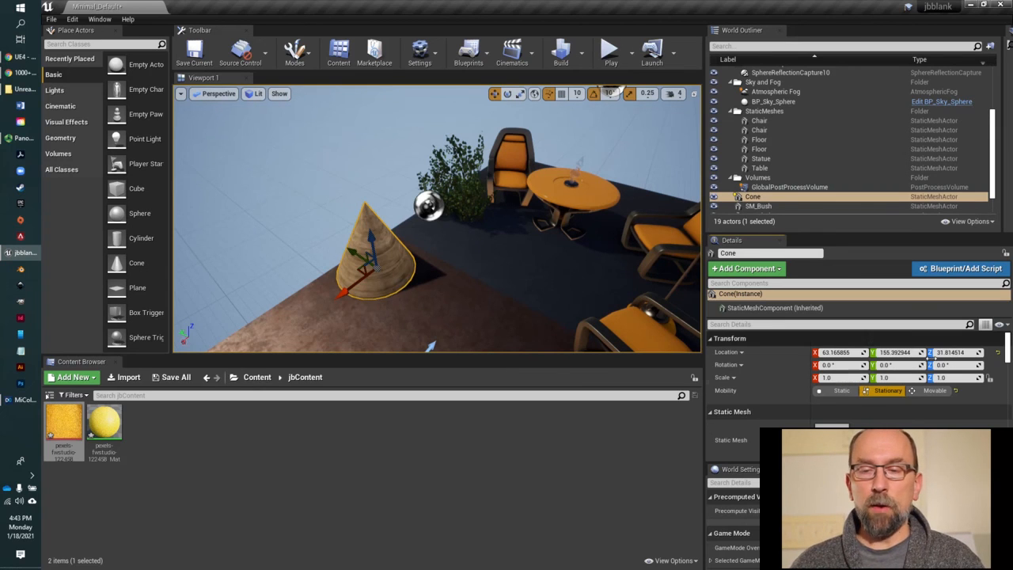
click(934, 390)
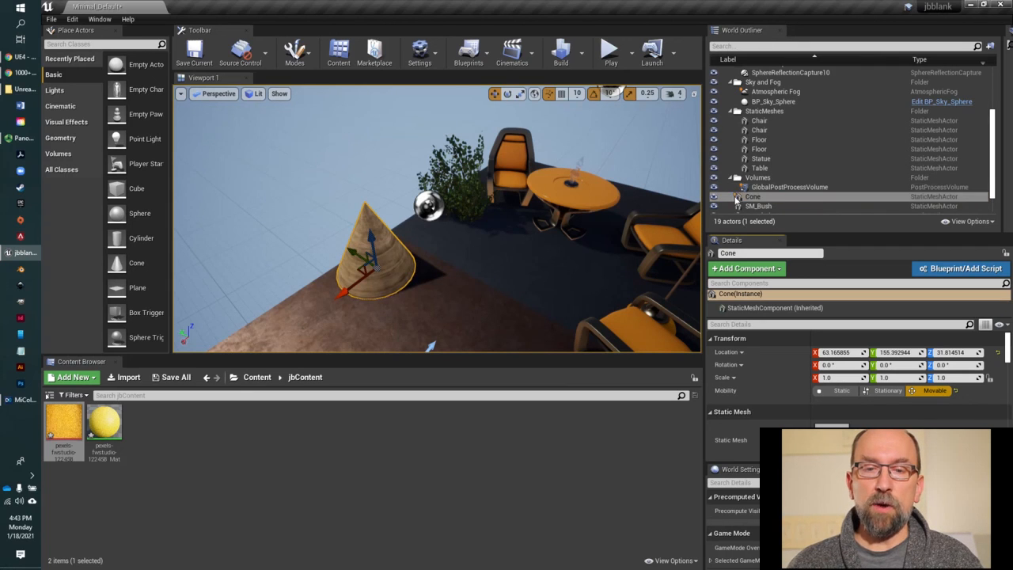
click(888, 390)
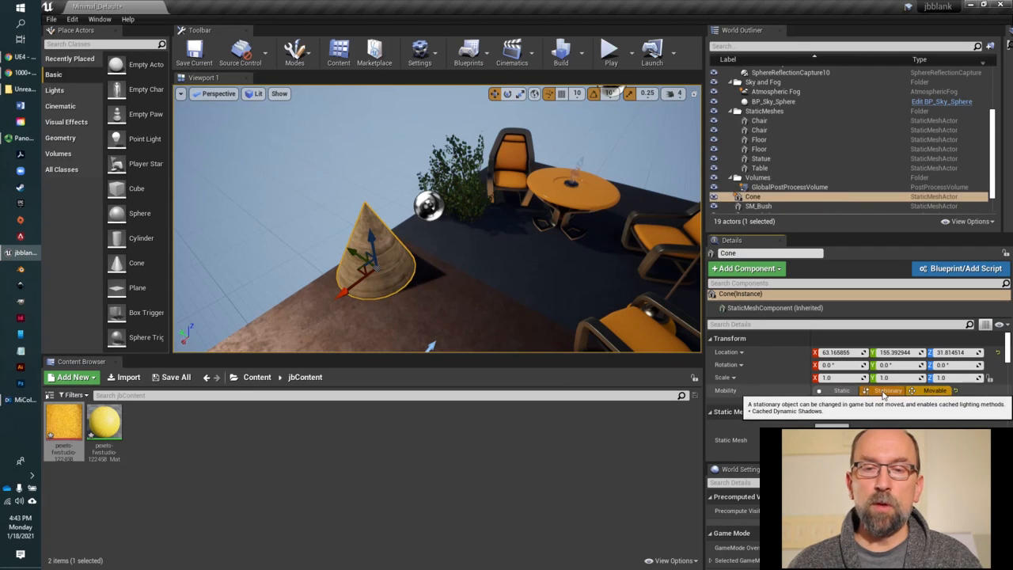
click(840, 391)
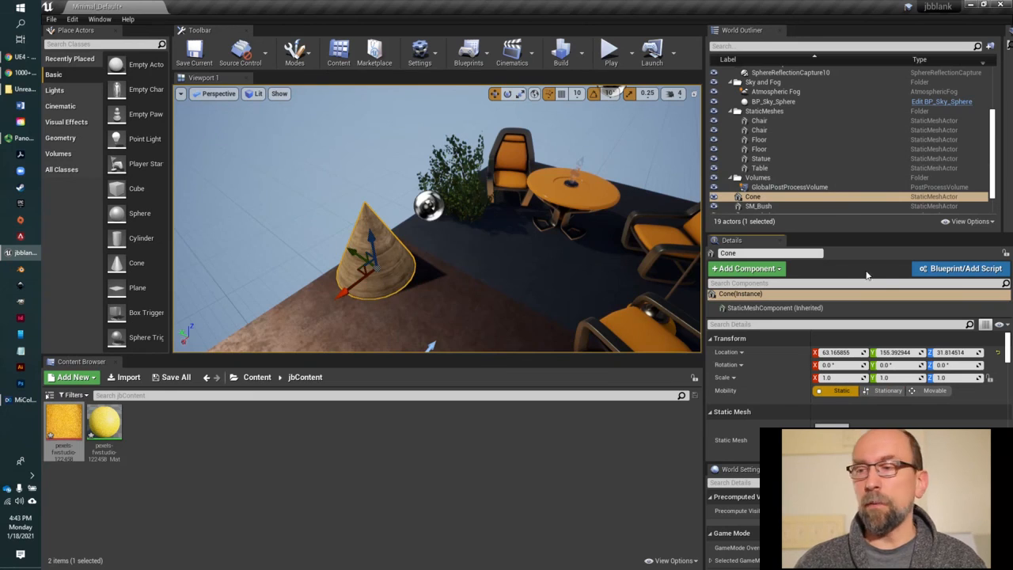
right_drag(485, 296, 548, 294)
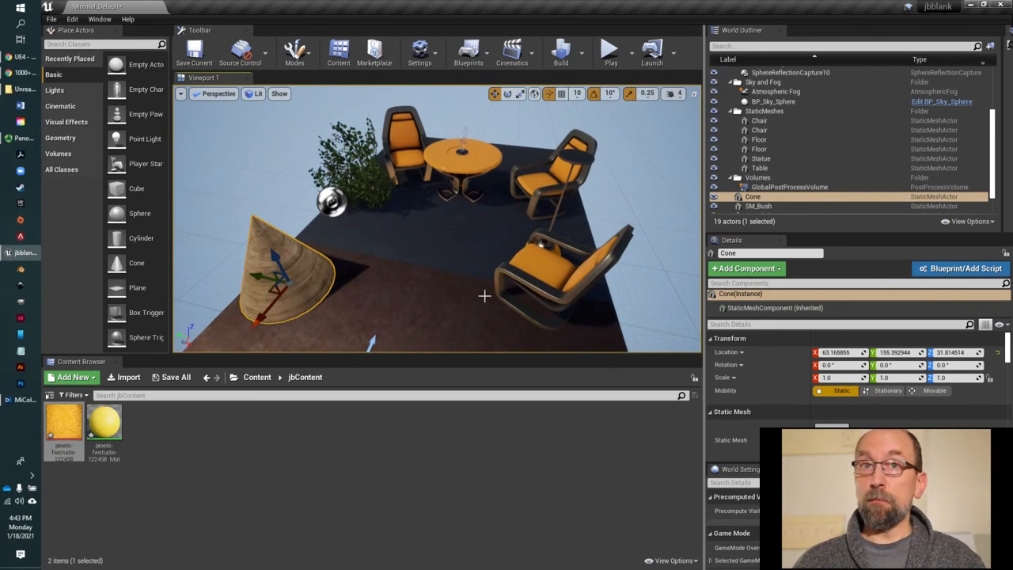